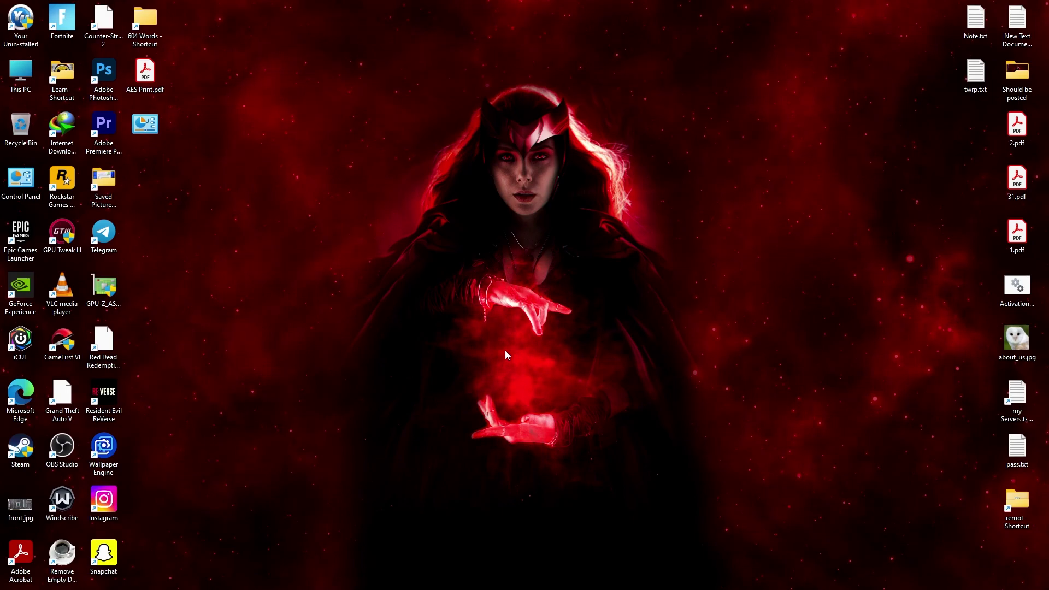
Search the web for "nvidia drivers" in Microsoft Edge and open the Official GeForce Drivers page in a maximized window.
mouse_move(492, 589)
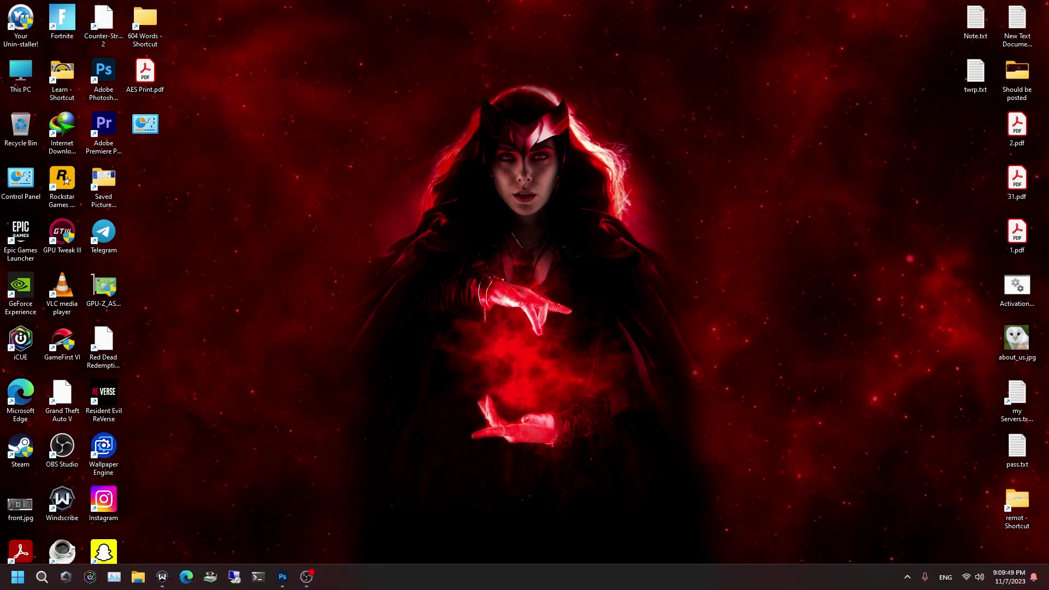
left_click(187, 576)
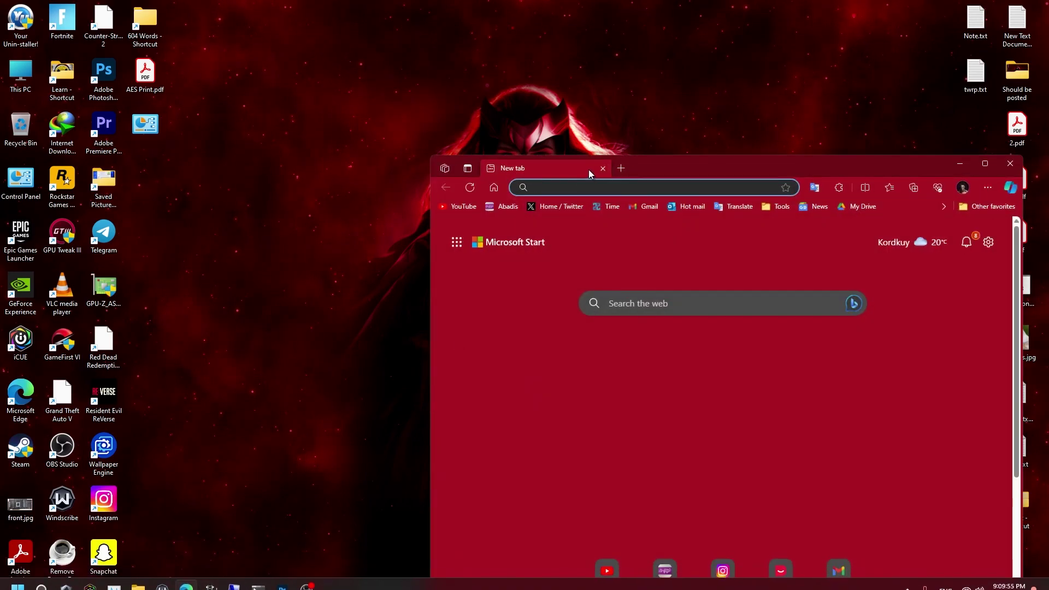
left_click_drag(597, 169, 387, 132)
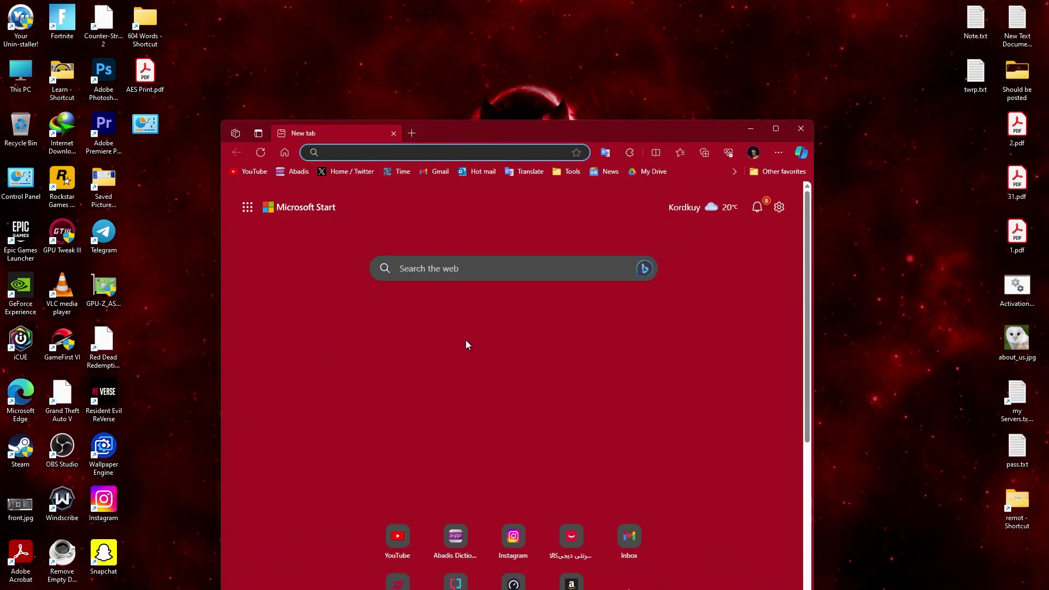
type("nvid")
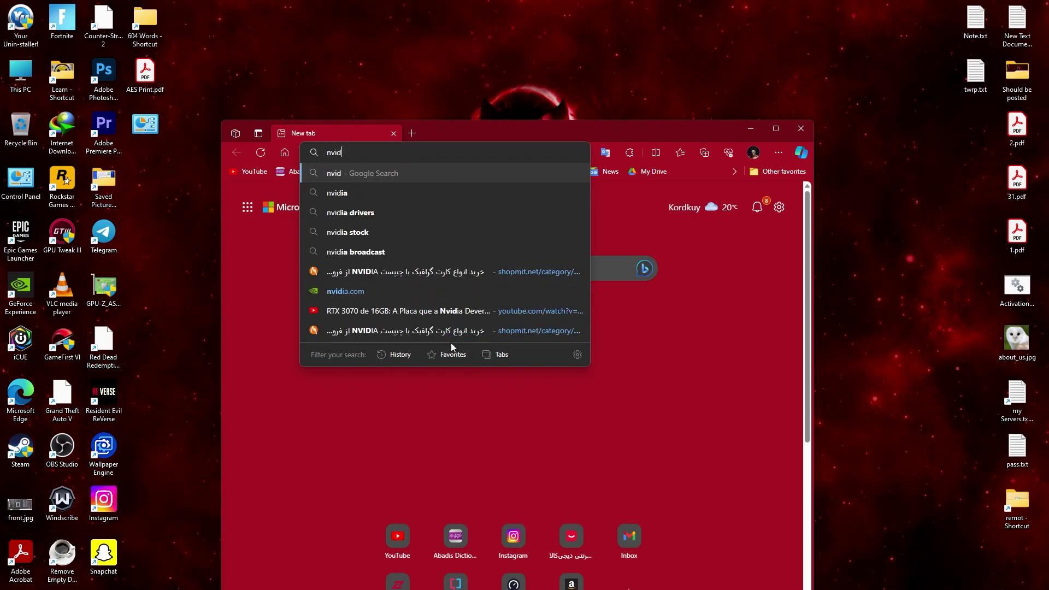
left_click(378, 205)
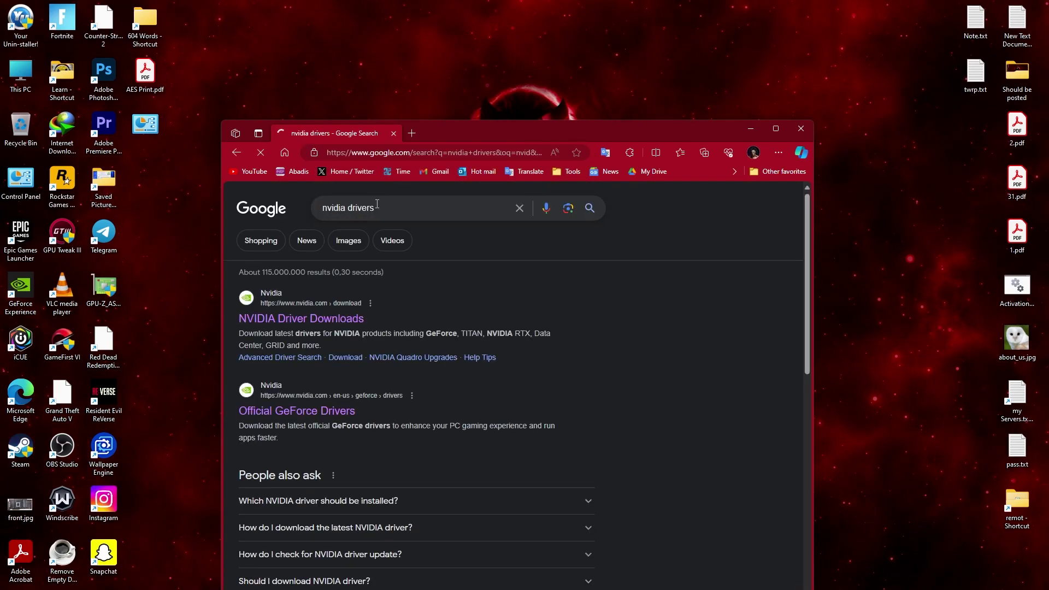
left_click(784, 130)
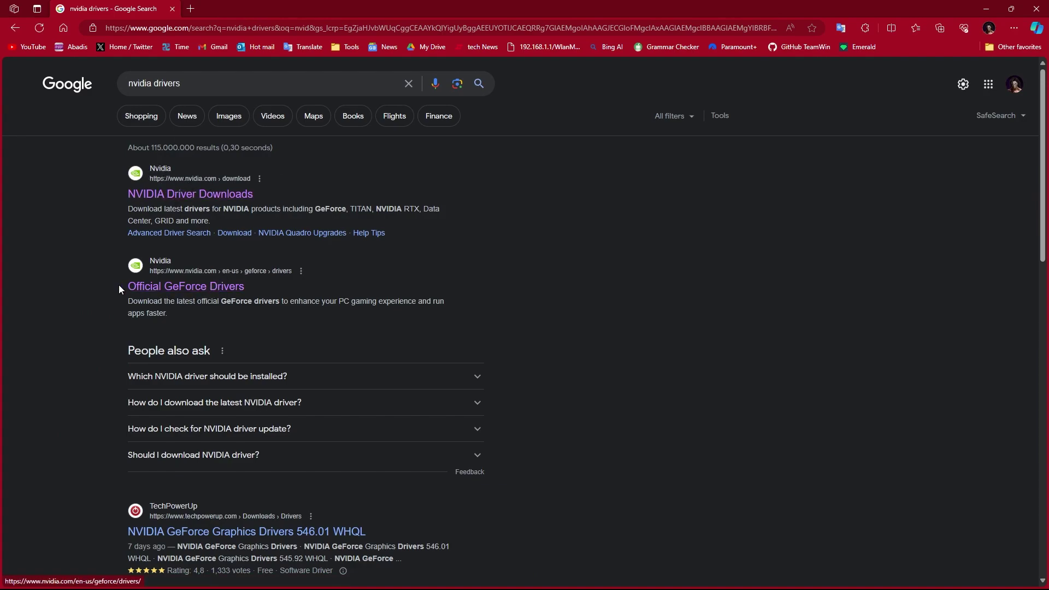
left_click(229, 290)
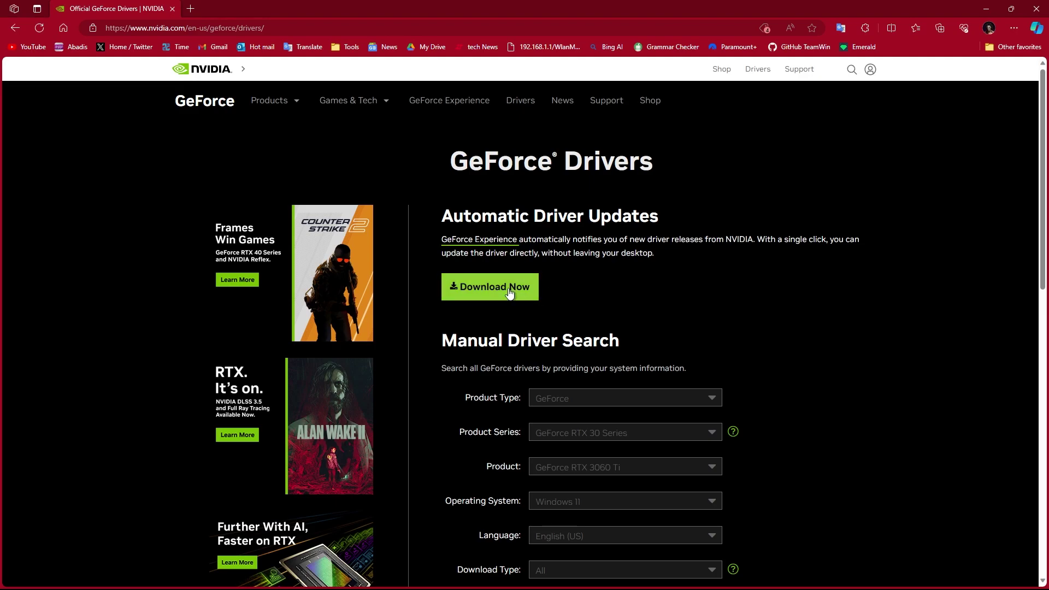
In the manual driver search, choose product type GeForce, series GeForce RTX 30 Series and product GeForce RTX 3060 Ti.
scroll(641, 303, "down", 2)
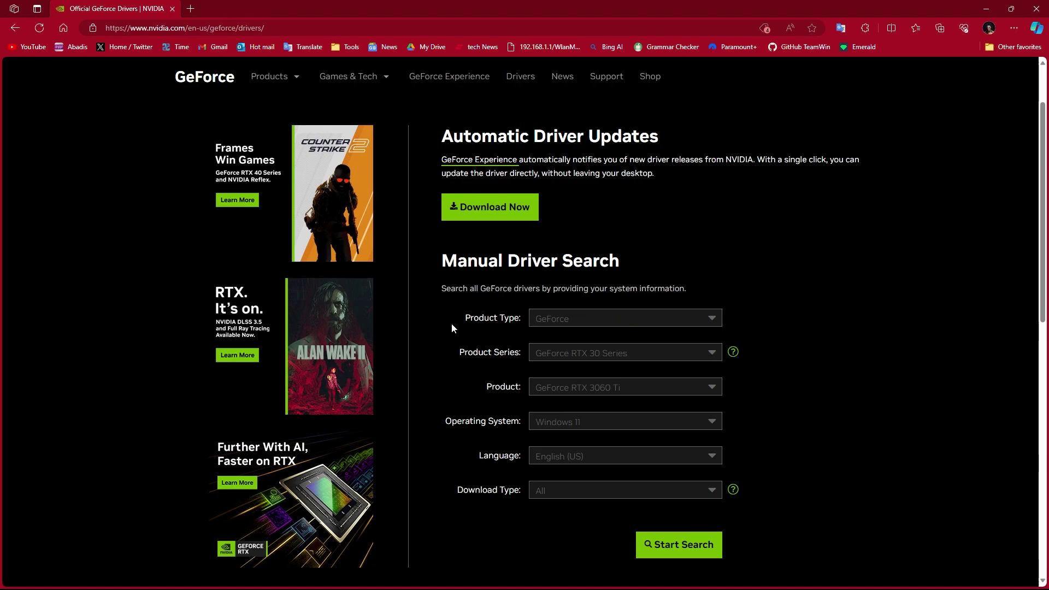
left_click(585, 324)
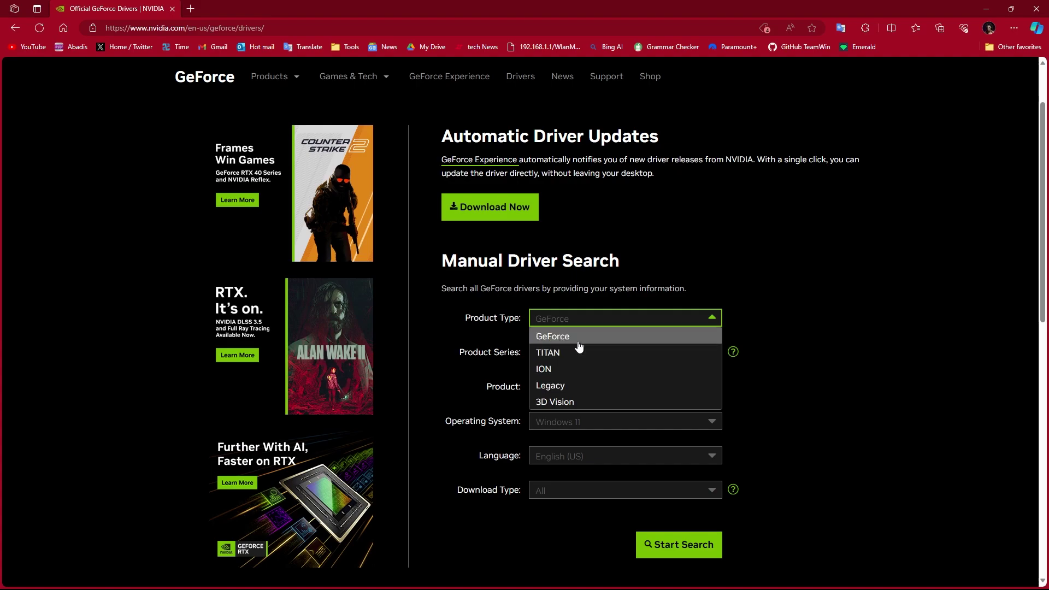
left_click(552, 337)
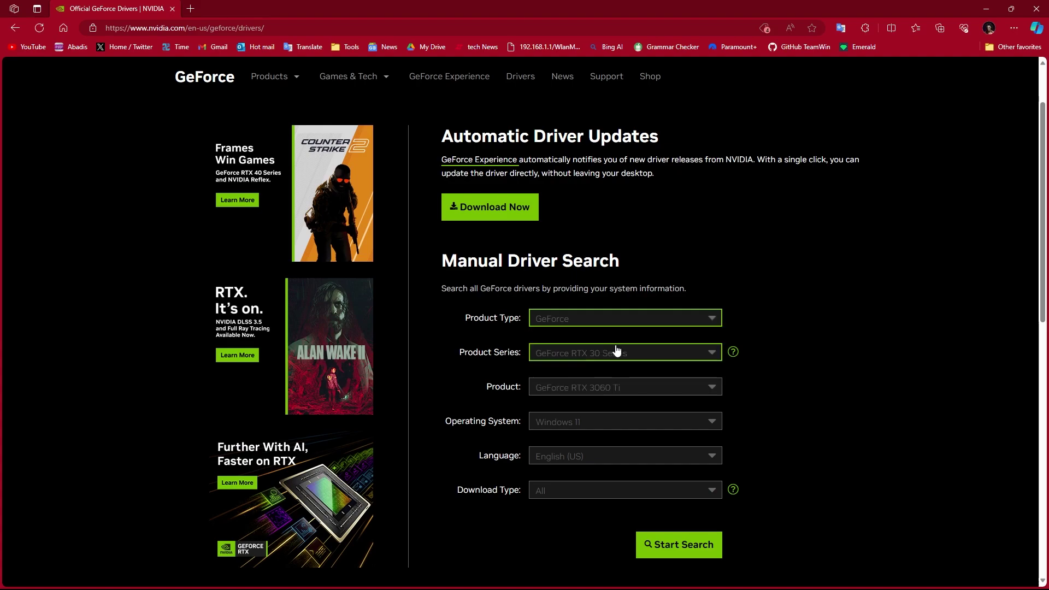
left_click(576, 353)
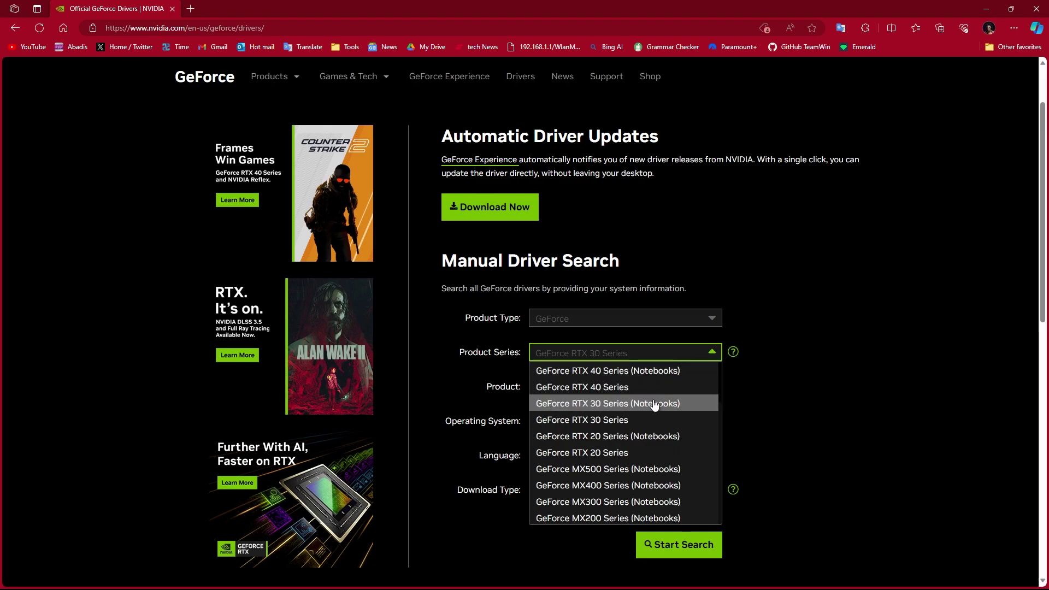
left_click(579, 421)
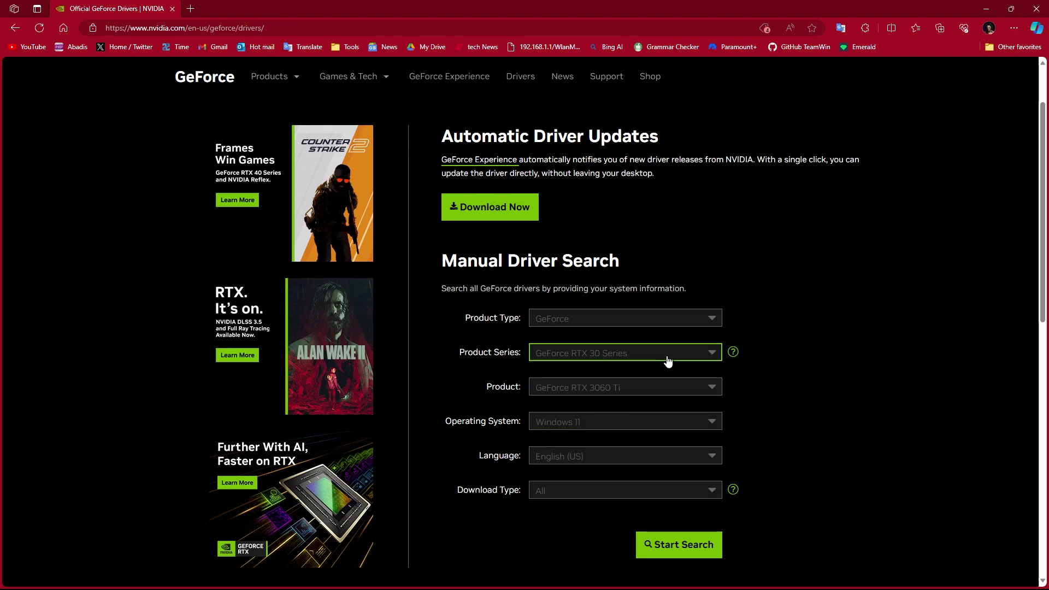
left_click(571, 388)
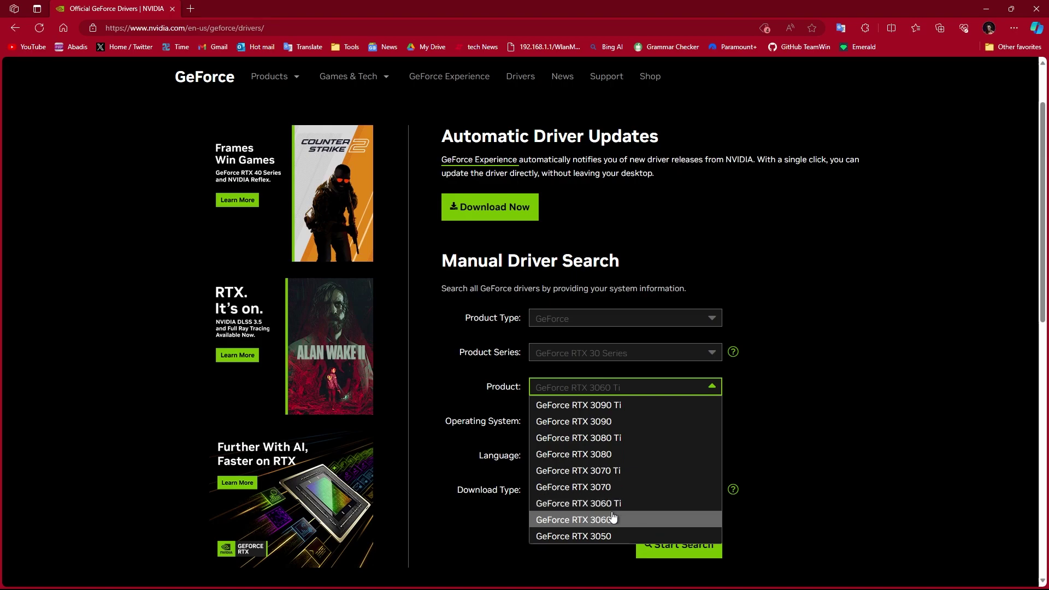
left_click(580, 503)
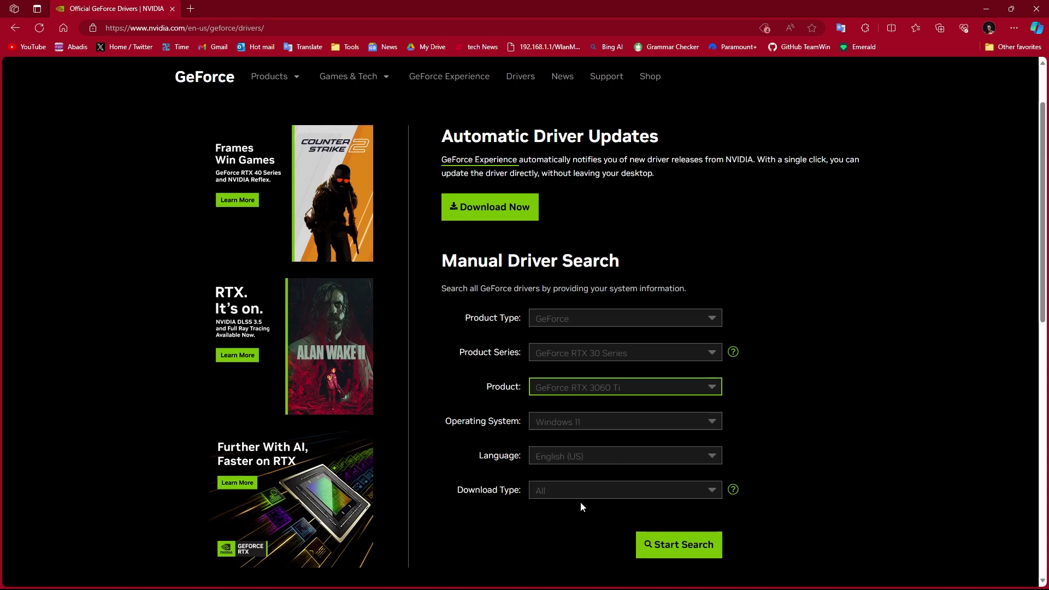
Set the operating system to Windows 11, run the driver search and look through the driver results.
left_click(606, 425)
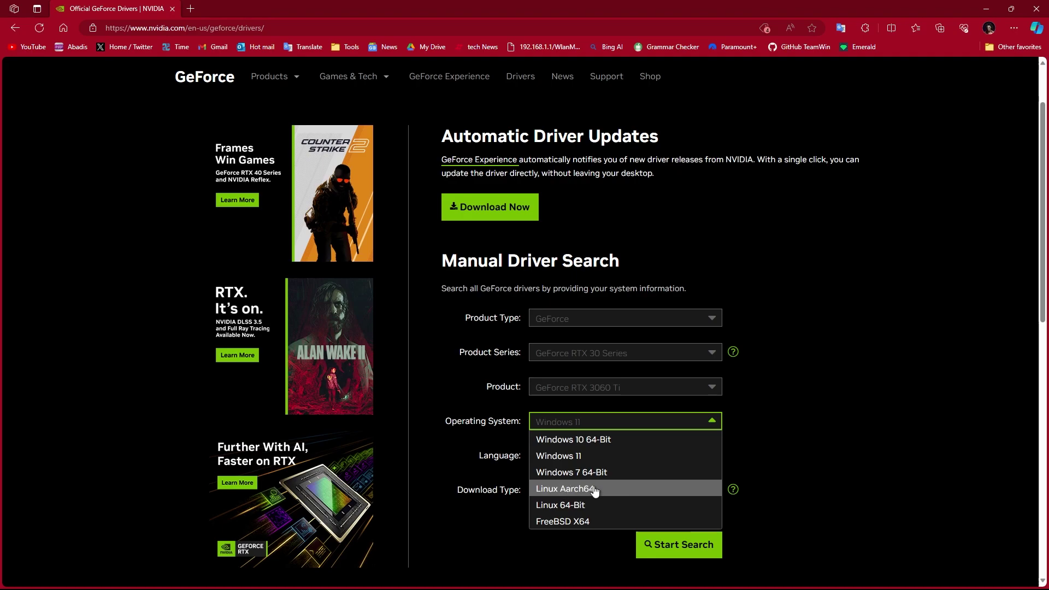
left_click(550, 461)
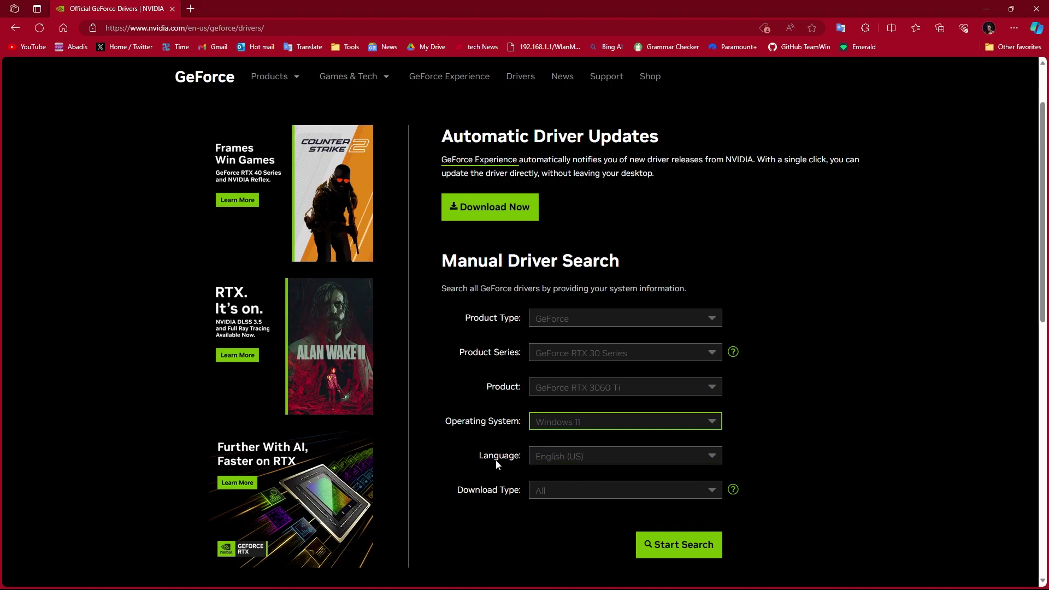
scroll(461, 373, "down", 3)
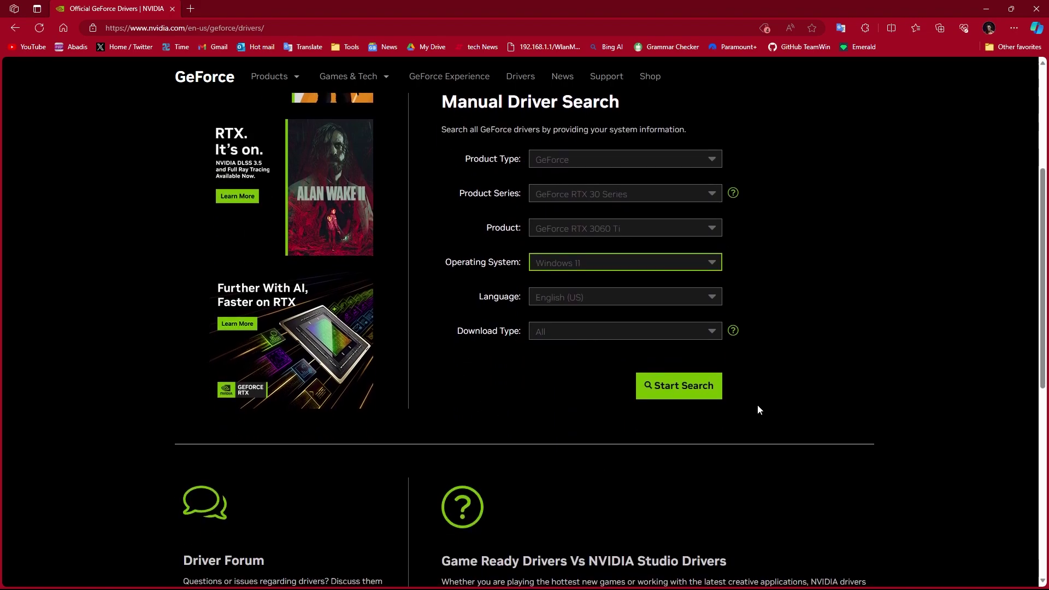
left_click(666, 391)
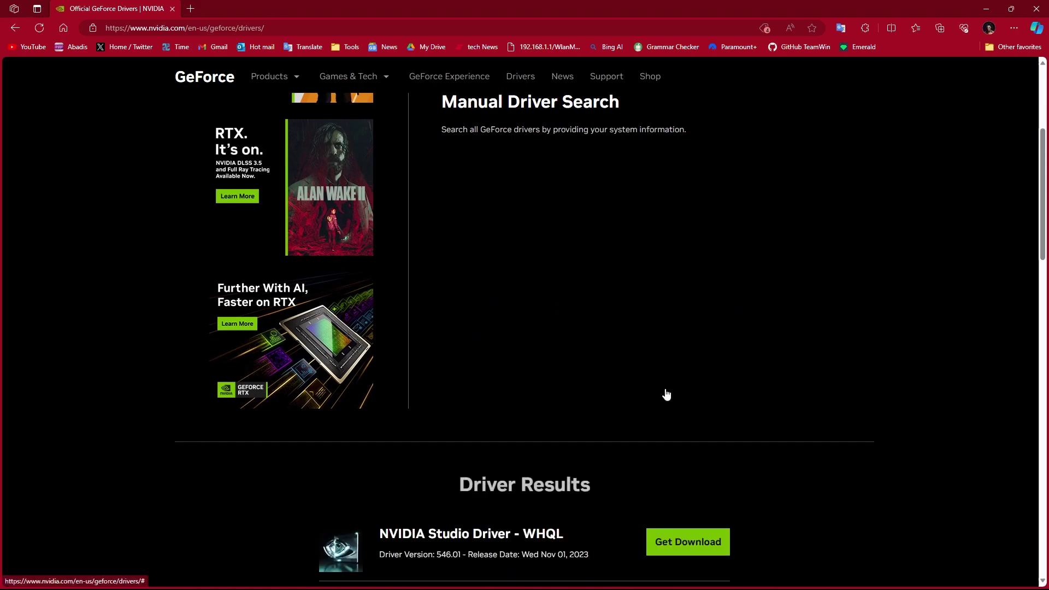
scroll(540, 396, "down", 3)
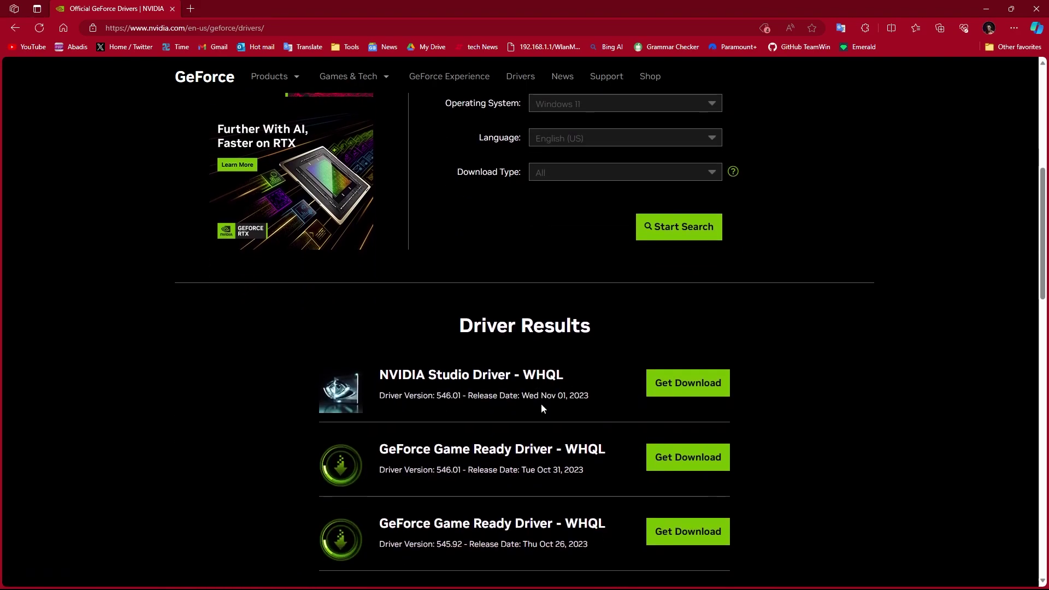
scroll(391, 376, "down", 2)
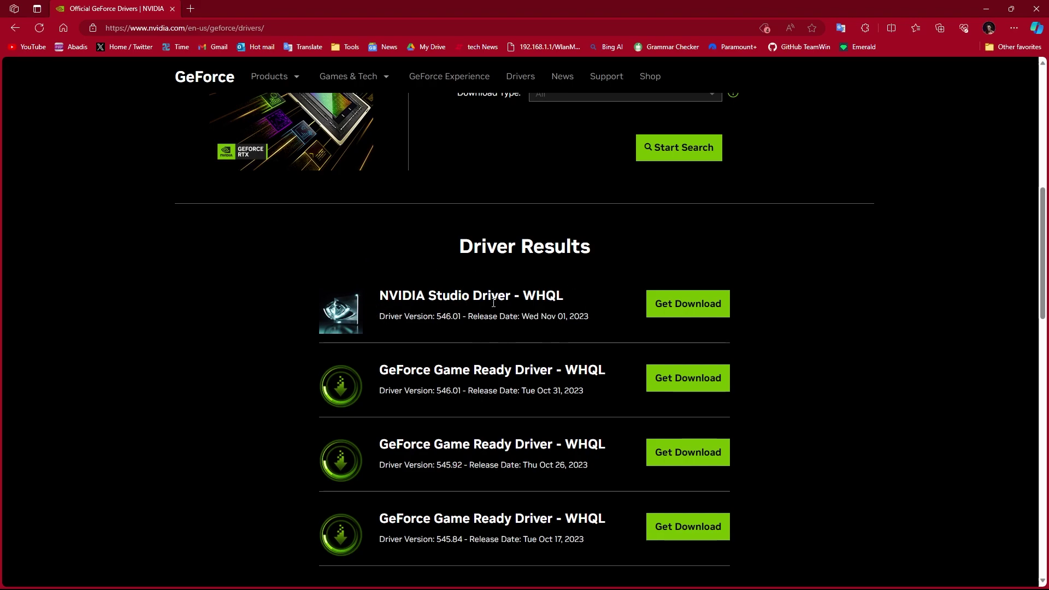
scroll(424, 313, "down", 2)
Switch to NVIDIA GeForce Experience and open its drivers page.
left_click(907, 577)
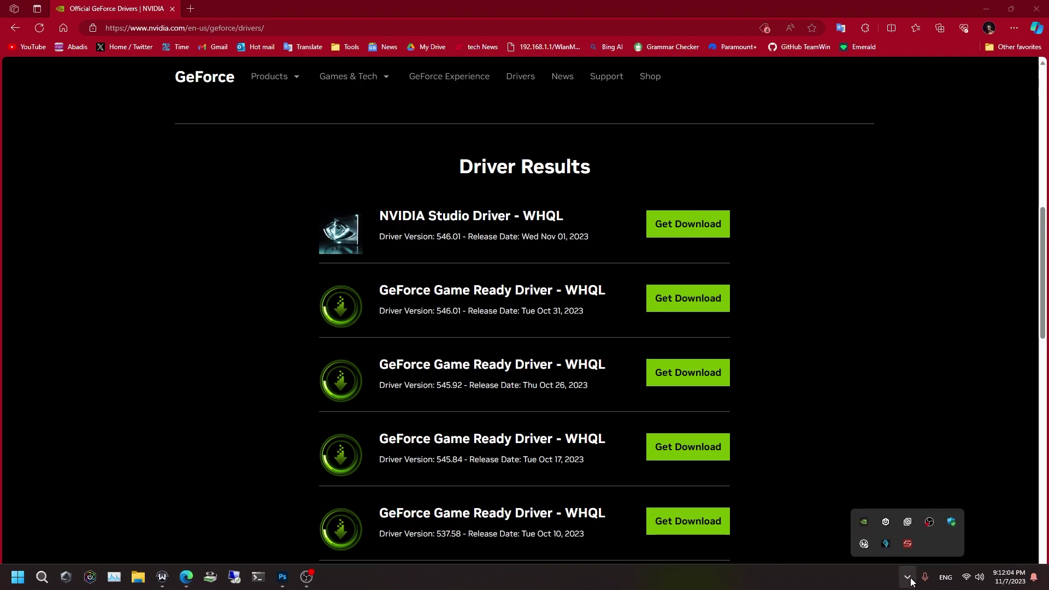
right_click(862, 525)
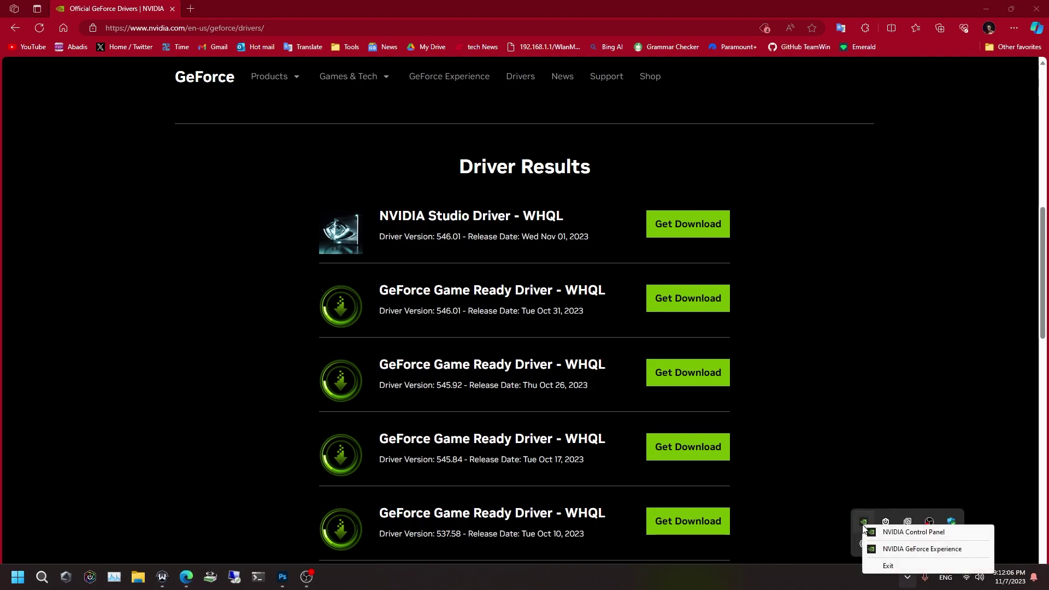
left_click(890, 551)
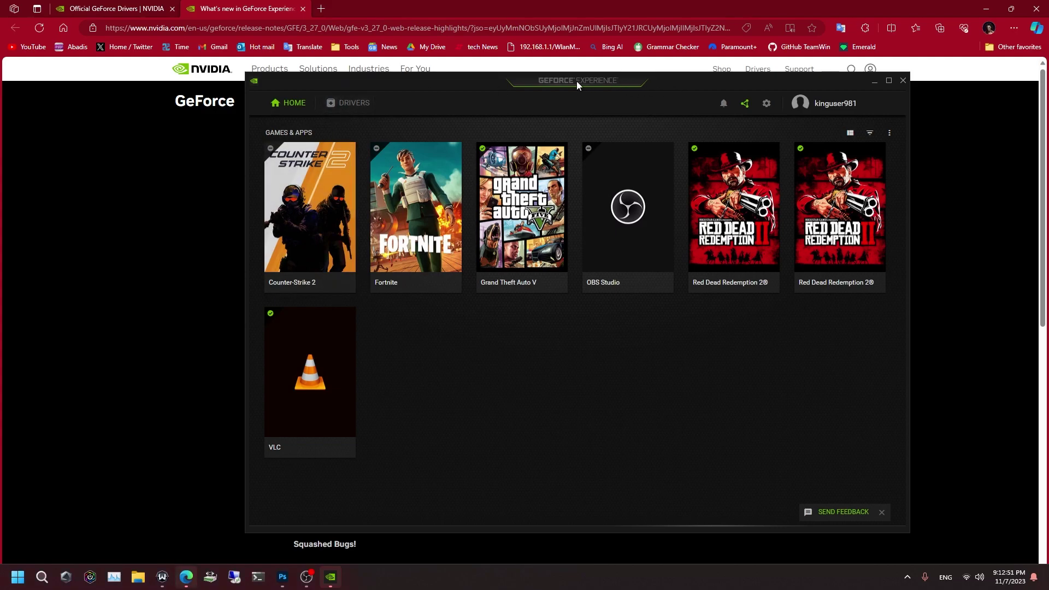
left_click(352, 105)
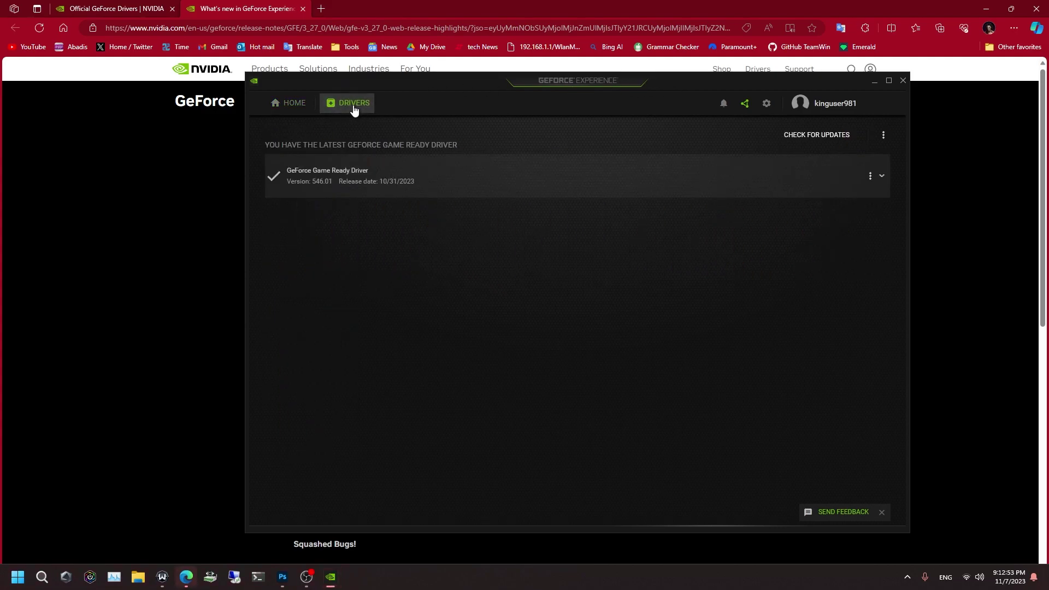
Return the browser to the GeForce driver results and view the reinstall option for the GeForce Game Ready Driver in GeForce Experience.
left_click(255, 7)
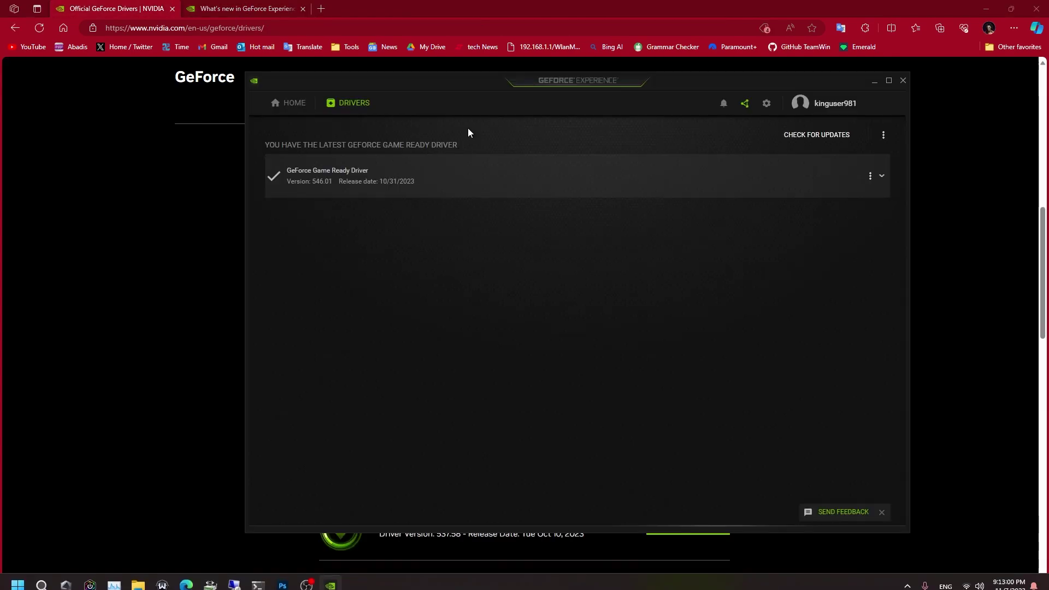
left_click_drag(399, 77, 361, 95)
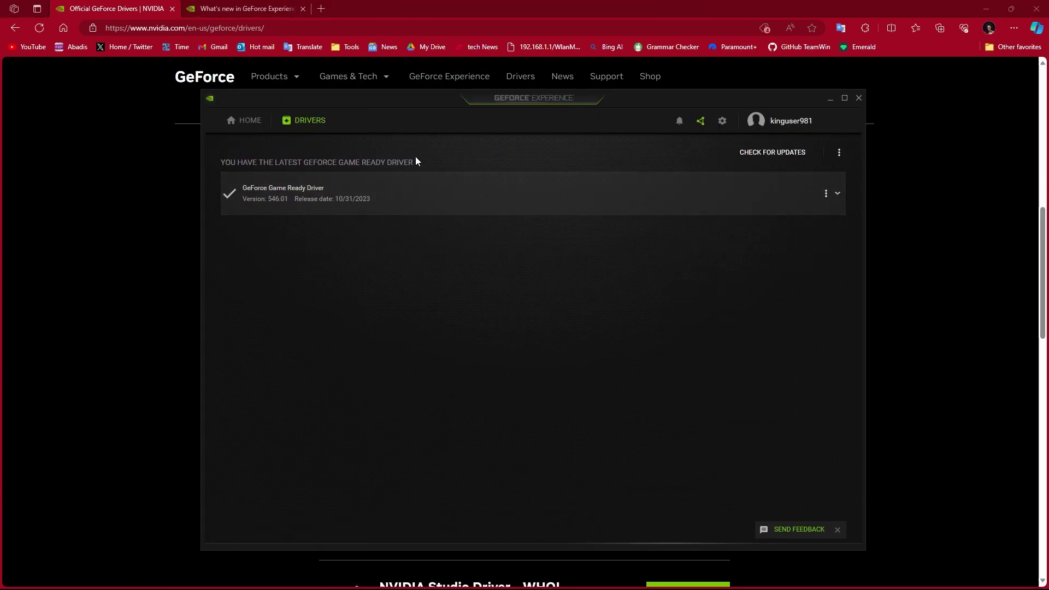
left_click(825, 192)
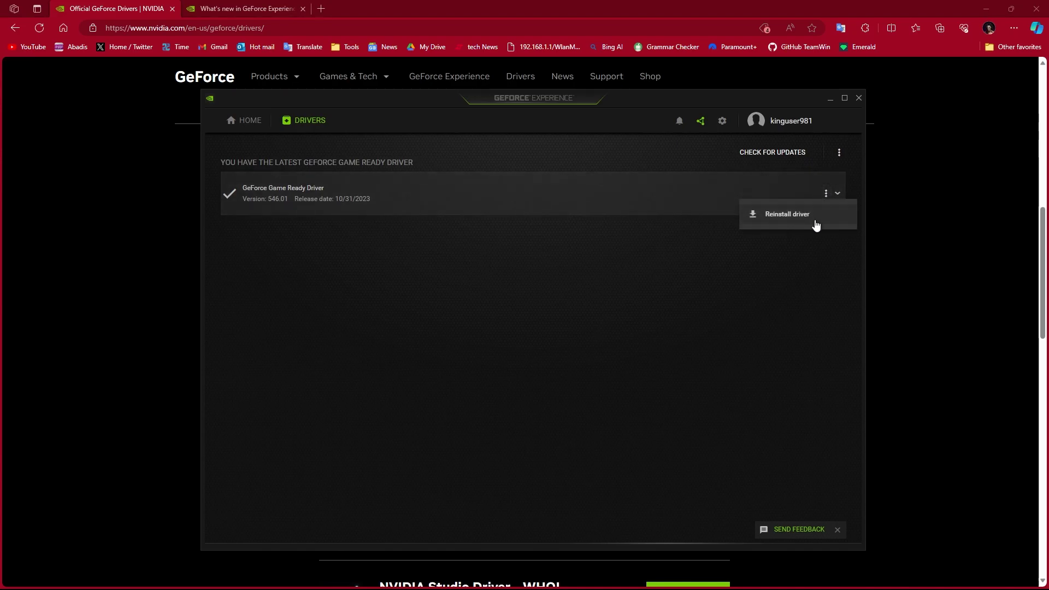
left_click(787, 228)
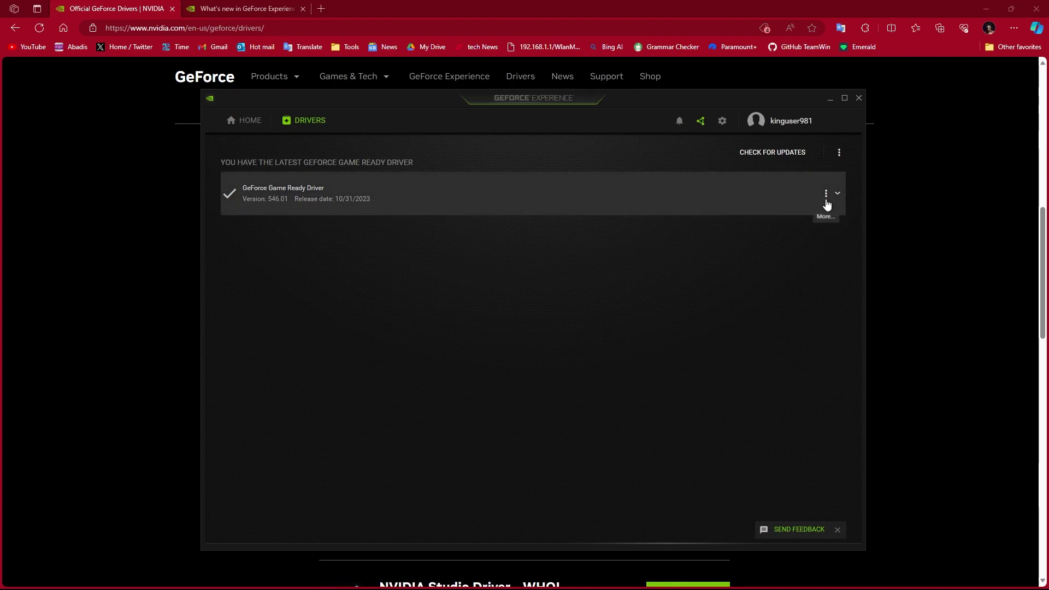
Compare the installed Game Ready Driver with the driver results on the web page, and close the browser.
left_click_drag(398, 108, 665, 221)
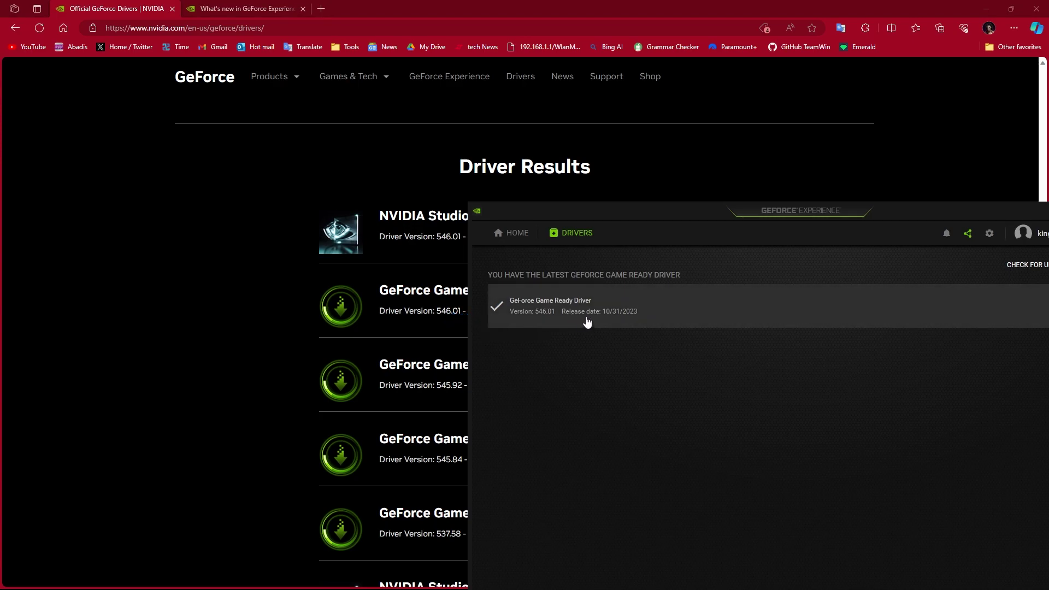
left_click_drag(656, 212, 424, 168)
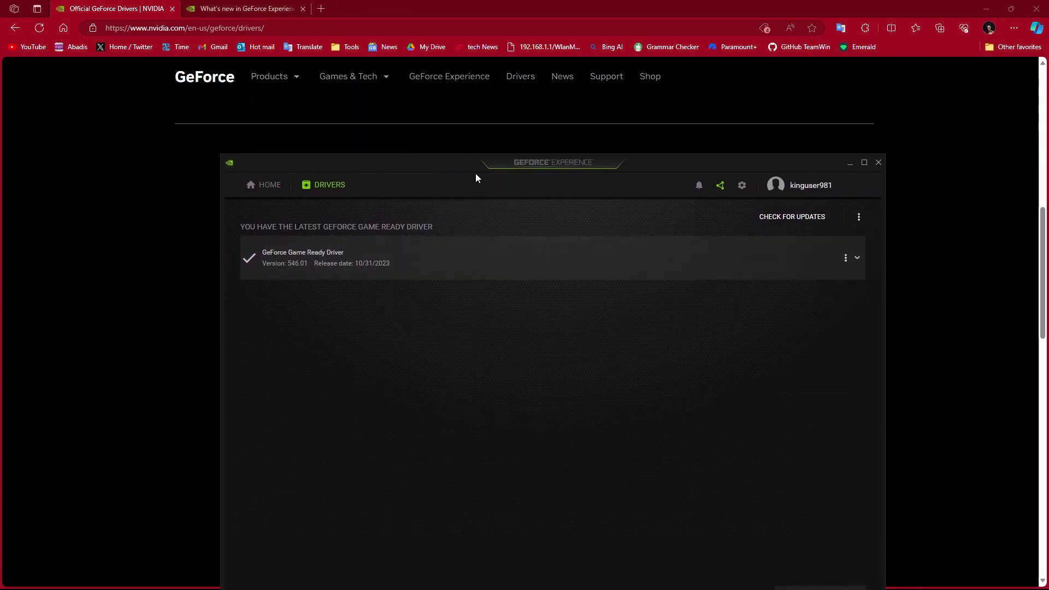
left_click(1036, 8)
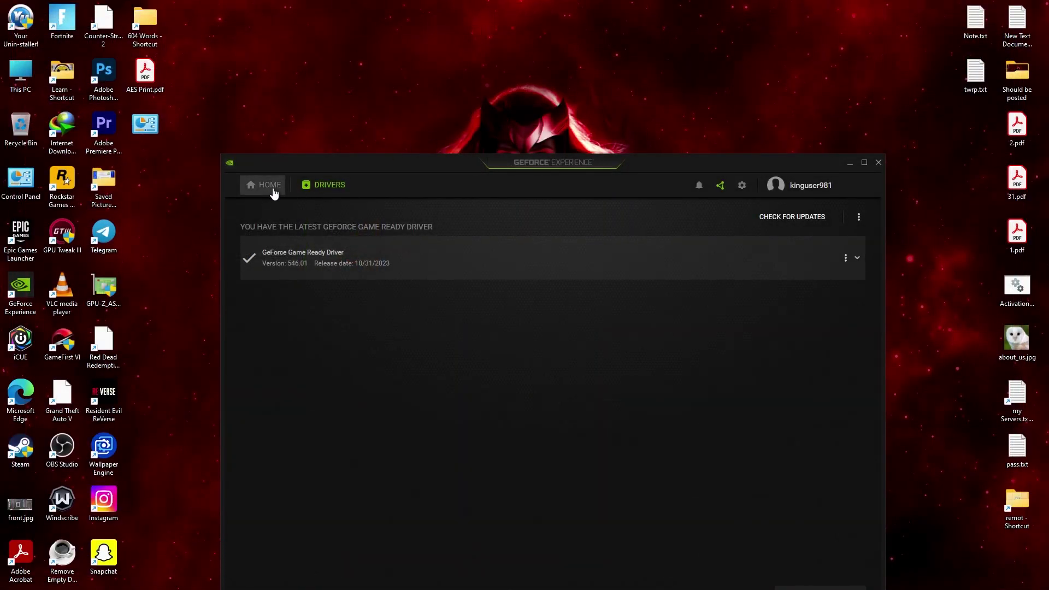
Examine the optimization details of the first Red Dead Redemption 2 entry and return to the games and apps list.
left_click(269, 186)
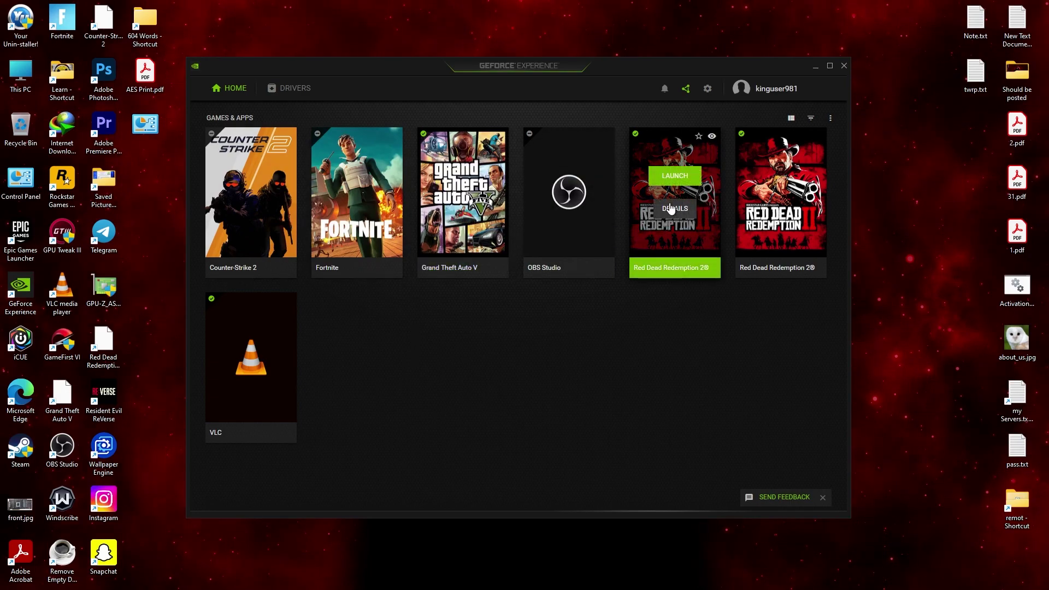
left_click(671, 208)
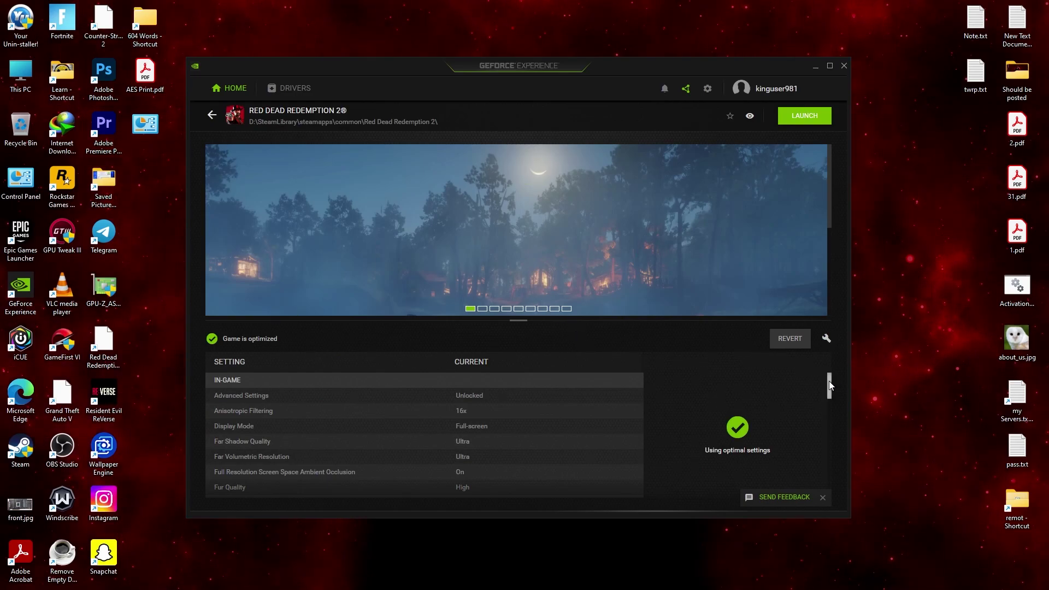
left_click_drag(828, 385, 829, 389)
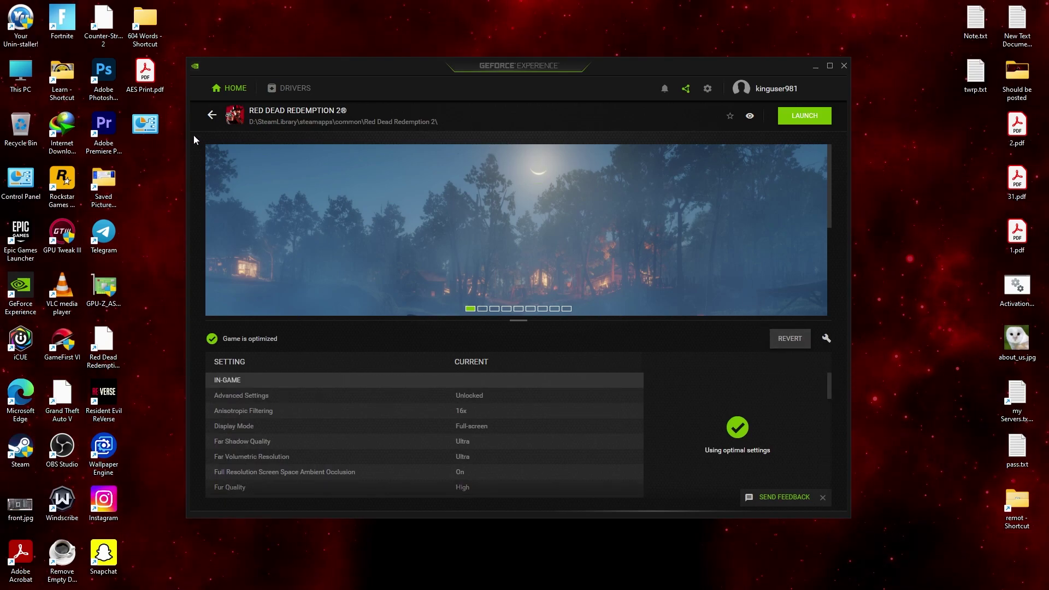
left_click(210, 117)
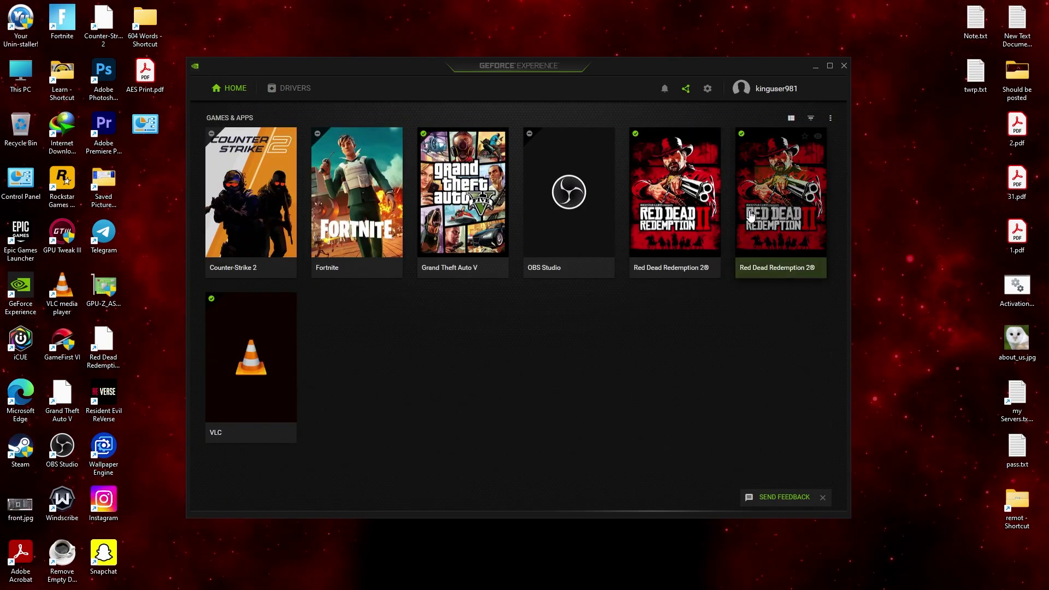
Examine the optimized in-game settings for Grand Theft Auto V, return to the games list, and close GeForce Experience.
left_click(476, 205)
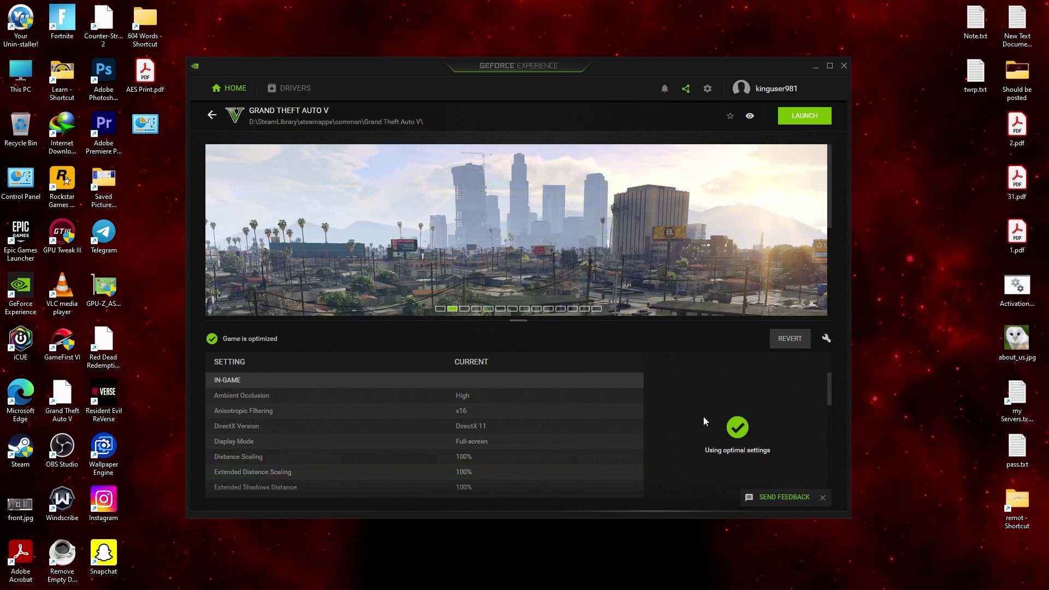
scroll(437, 404, "down", 6)
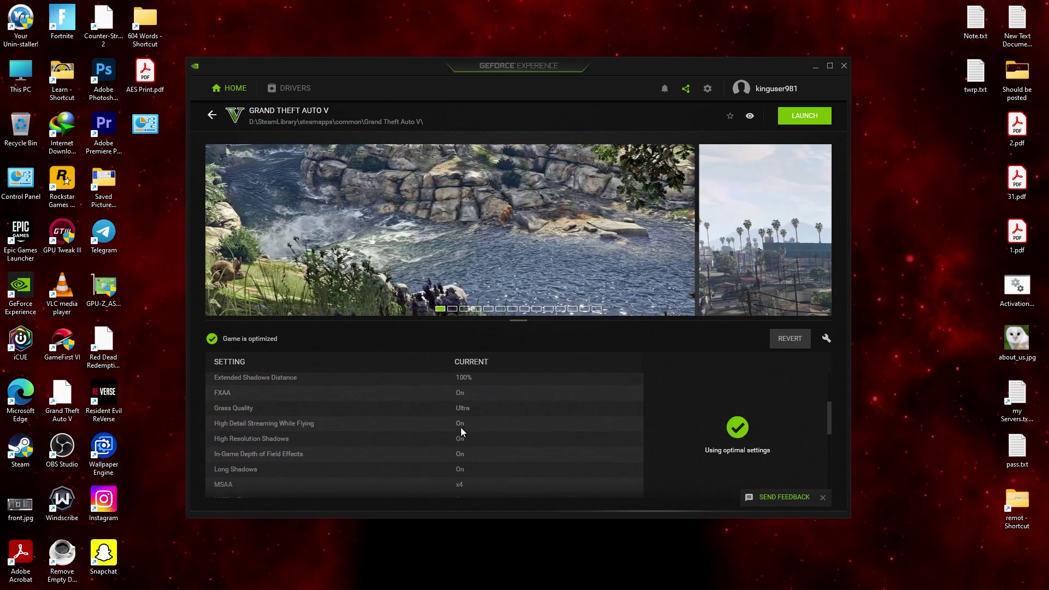
scroll(477, 442, "down", 3)
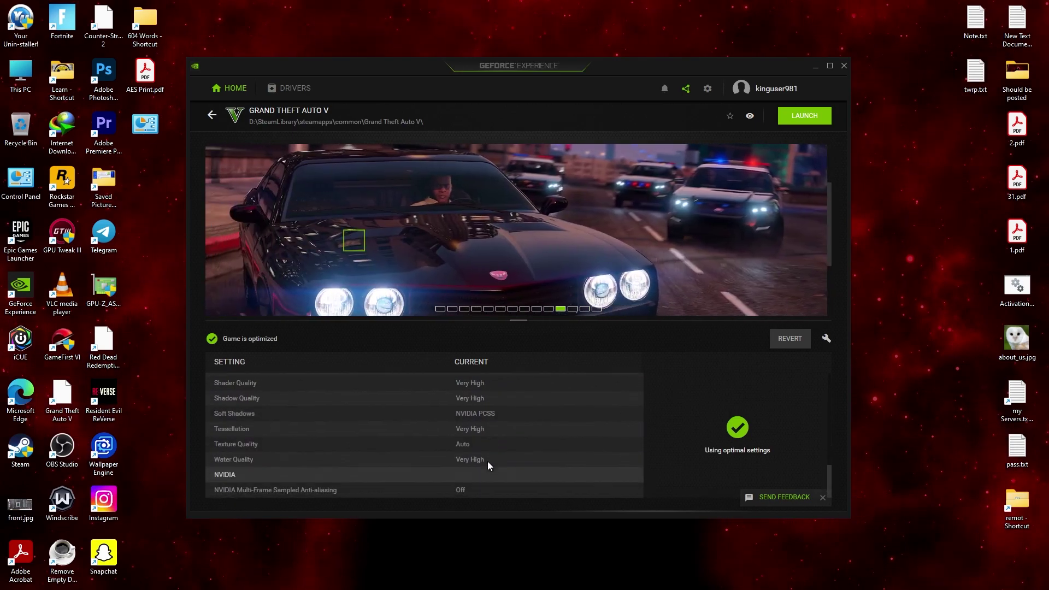
scroll(489, 483, "up", 10)
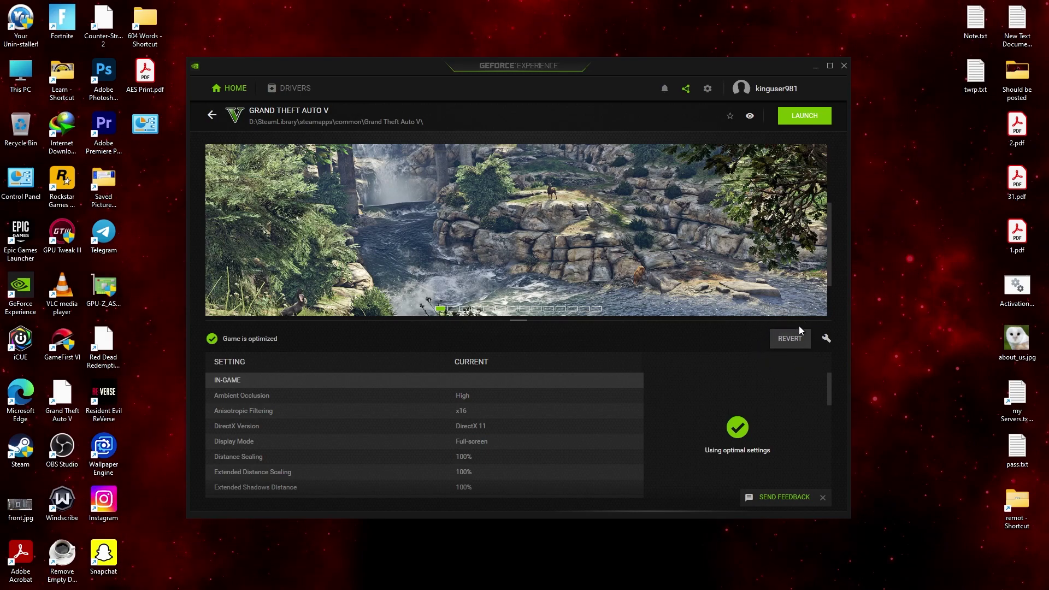
key("Escape")
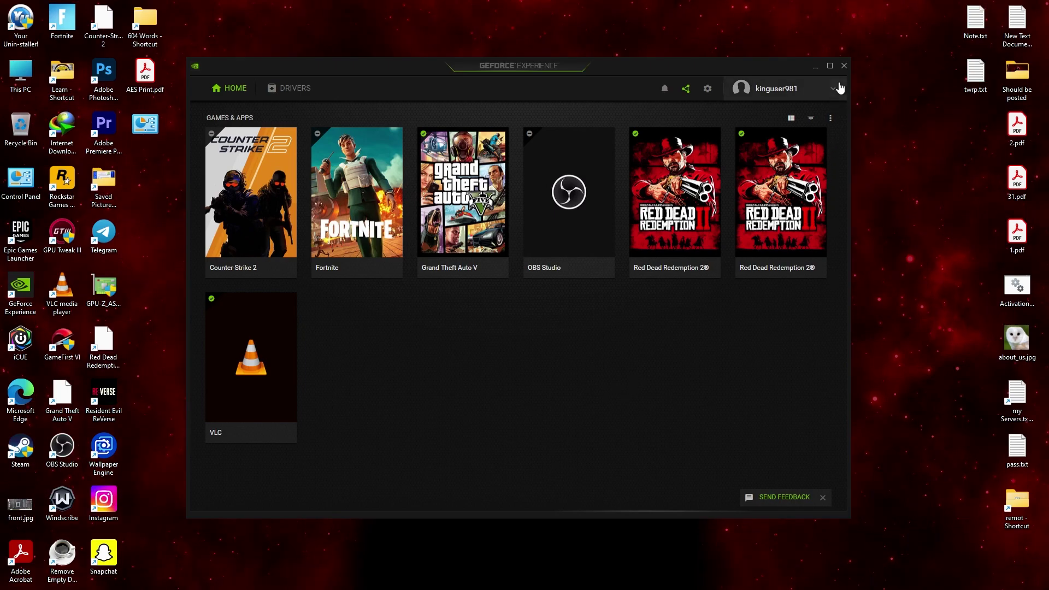
left_click(844, 66)
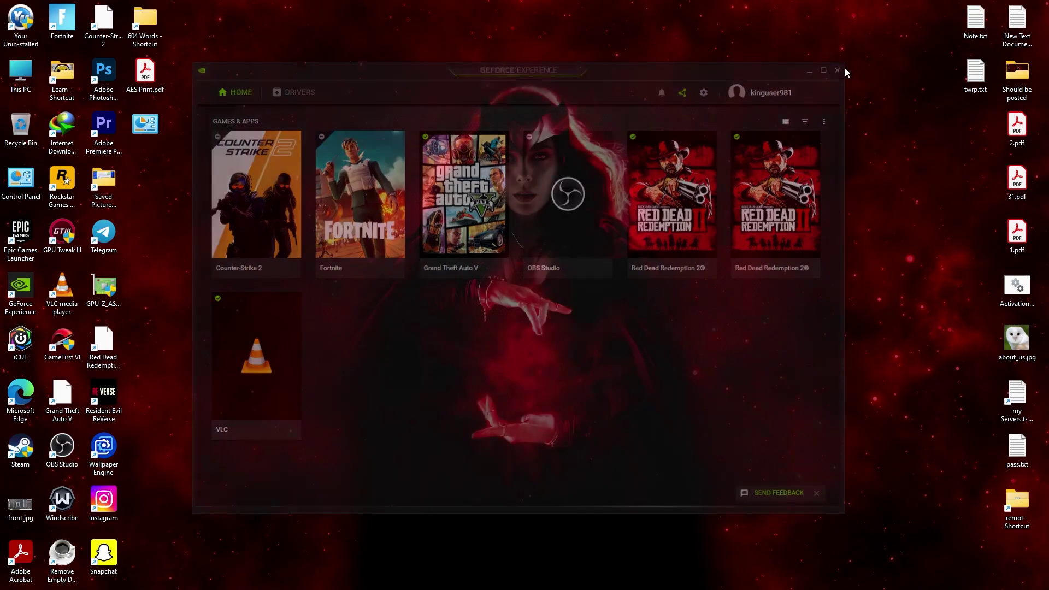
Open the NVIDIA Control Panel from the desktop and go to the video image settings.
right_click(415, 247)
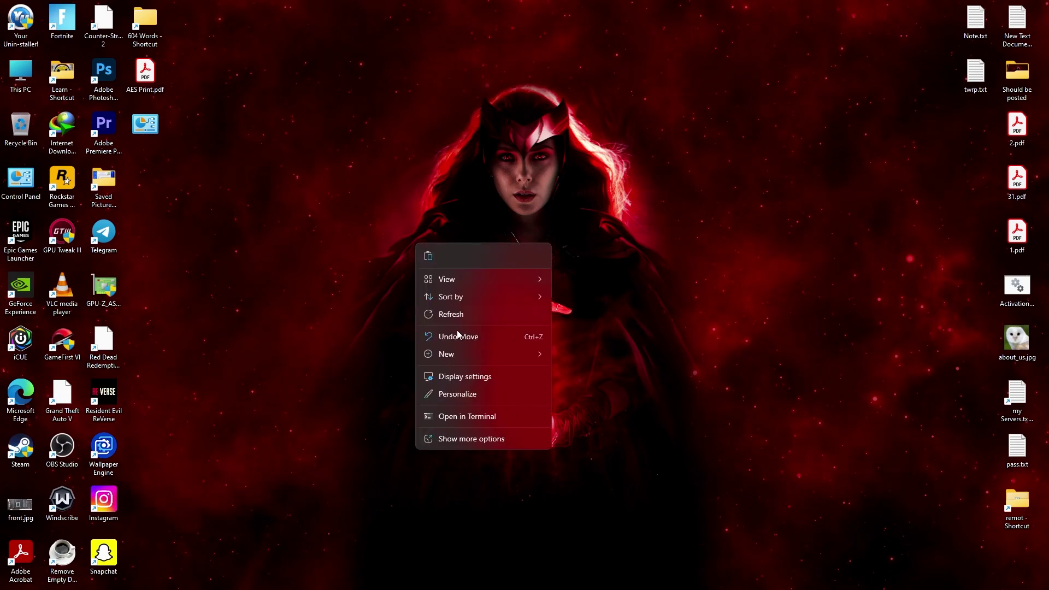
left_click(907, 577)
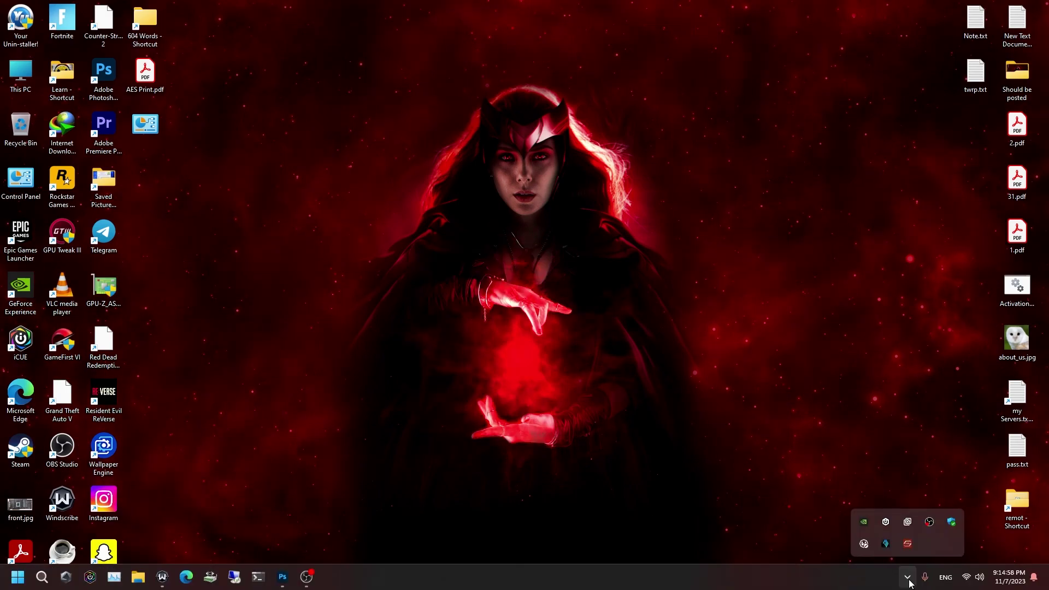
right_click(864, 523)
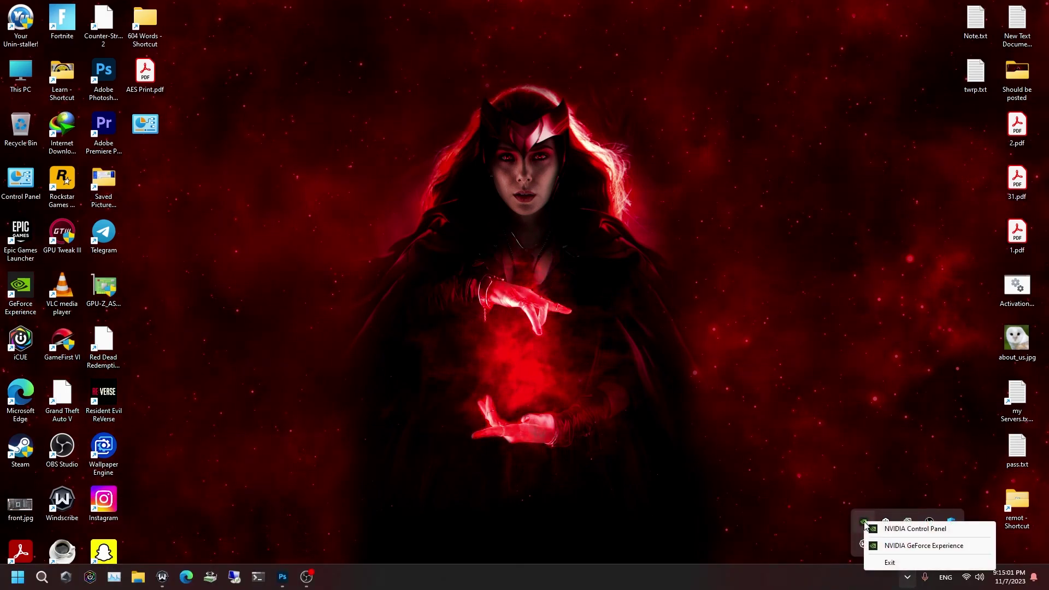
left_click(902, 528)
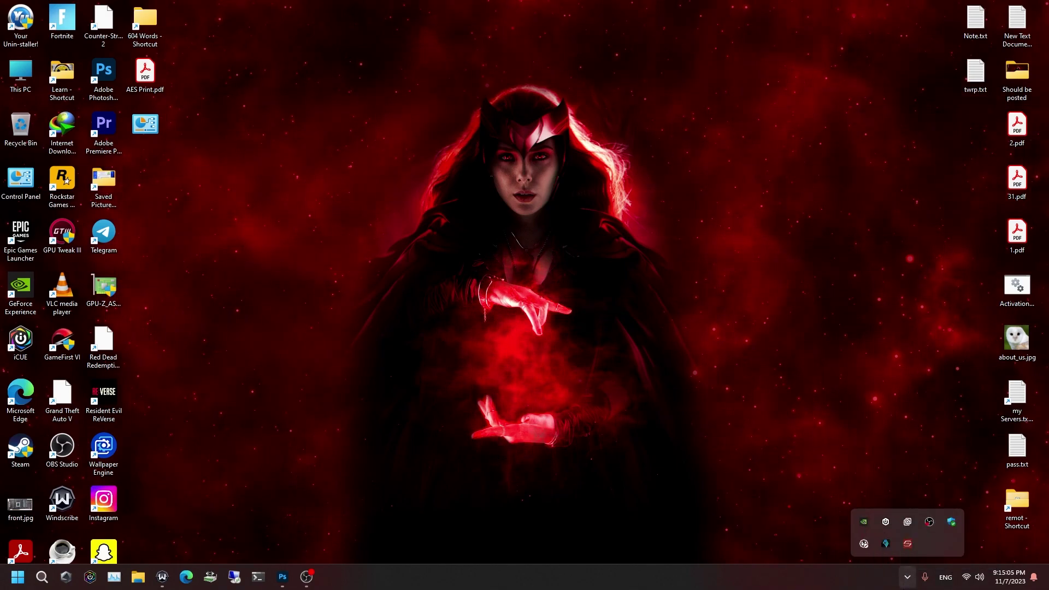
left_click(906, 577)
right_click(706, 244)
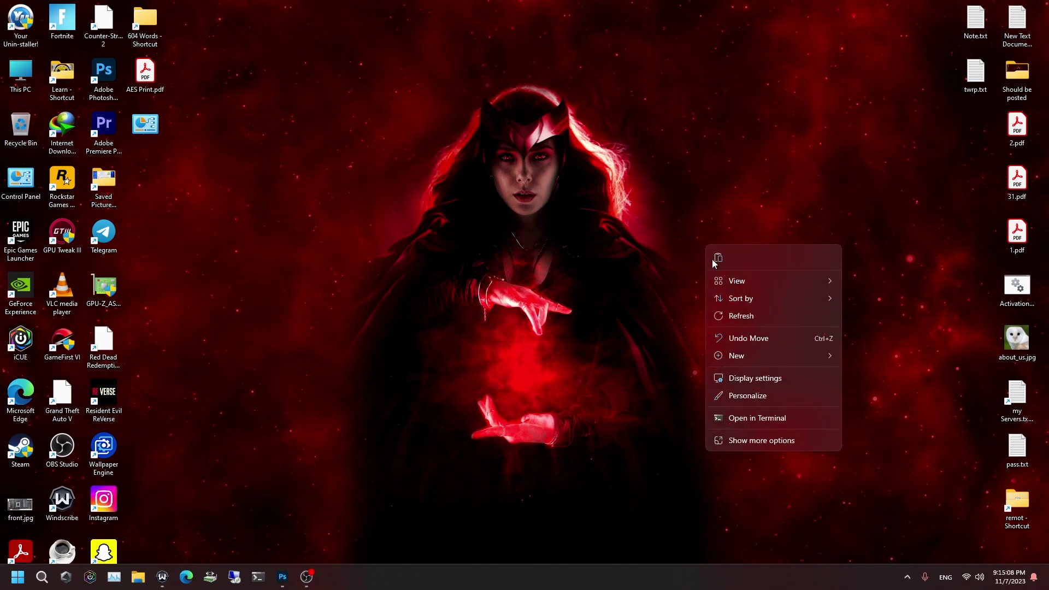
left_click(746, 440)
left_click(734, 356)
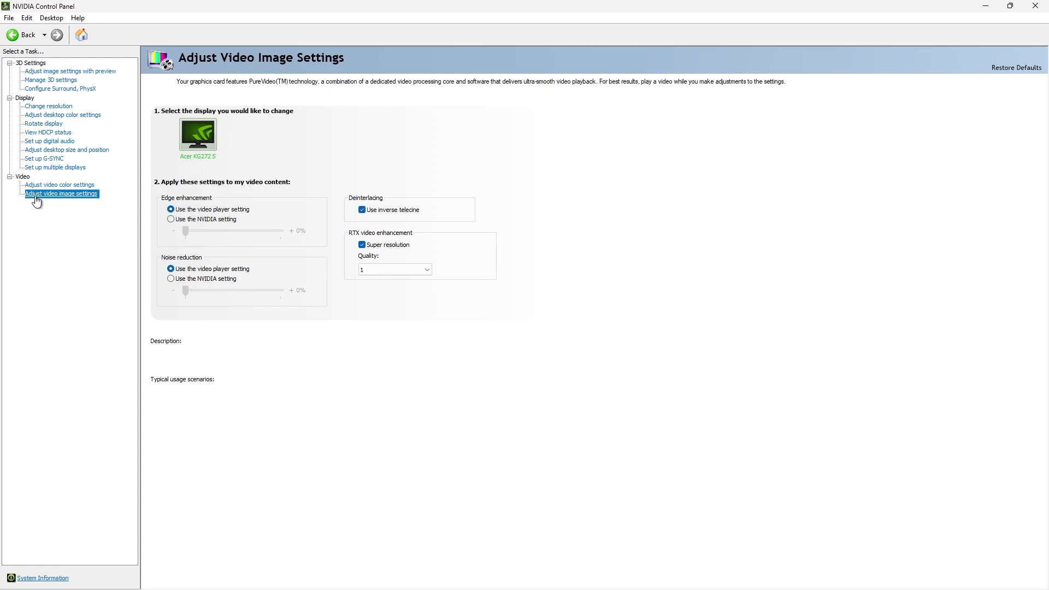
Use the NVIDIA setting for both video edge enhancement and noise reduction, at 5% and 3% respectively.
left_click(171, 219)
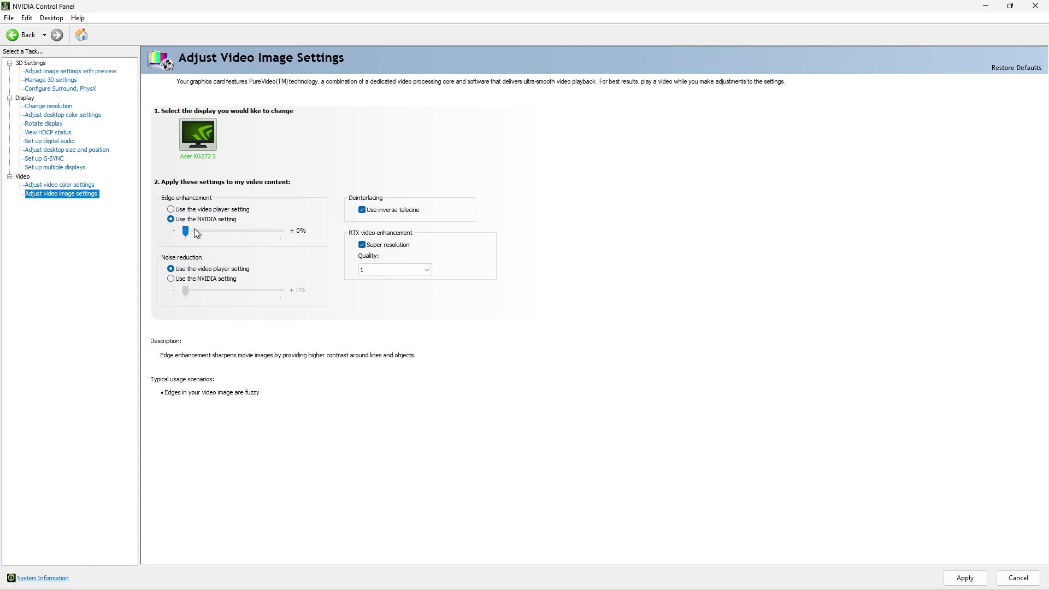
mouse_move(188, 231)
left_mouse_down()
mouse_move(212, 228)
mouse_move(182, 232)
left_mouse_up()
key("Right")
key("Right")
key("Right")
key("Right")
key("Right")
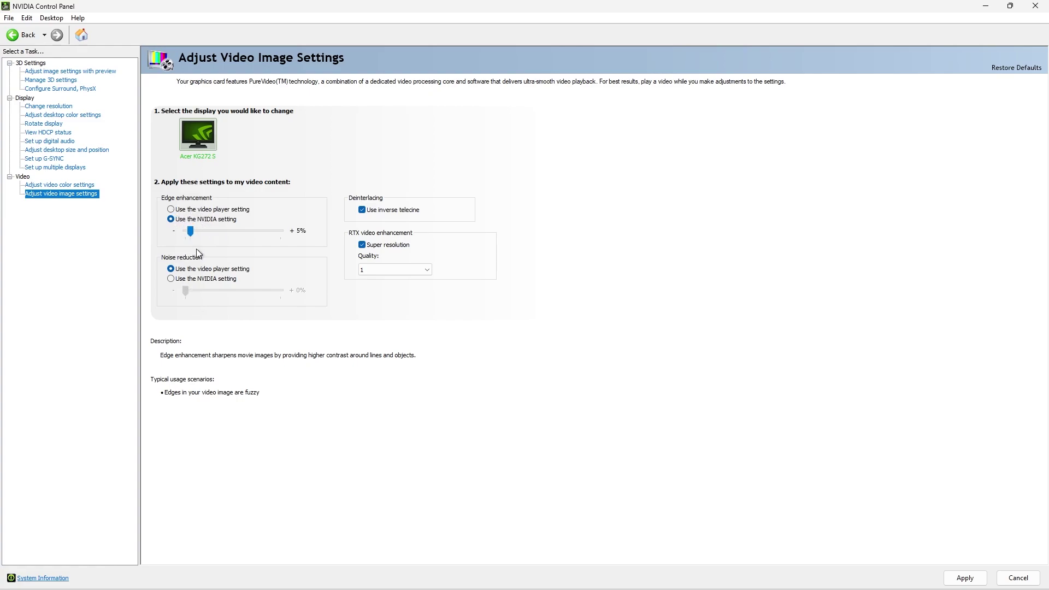
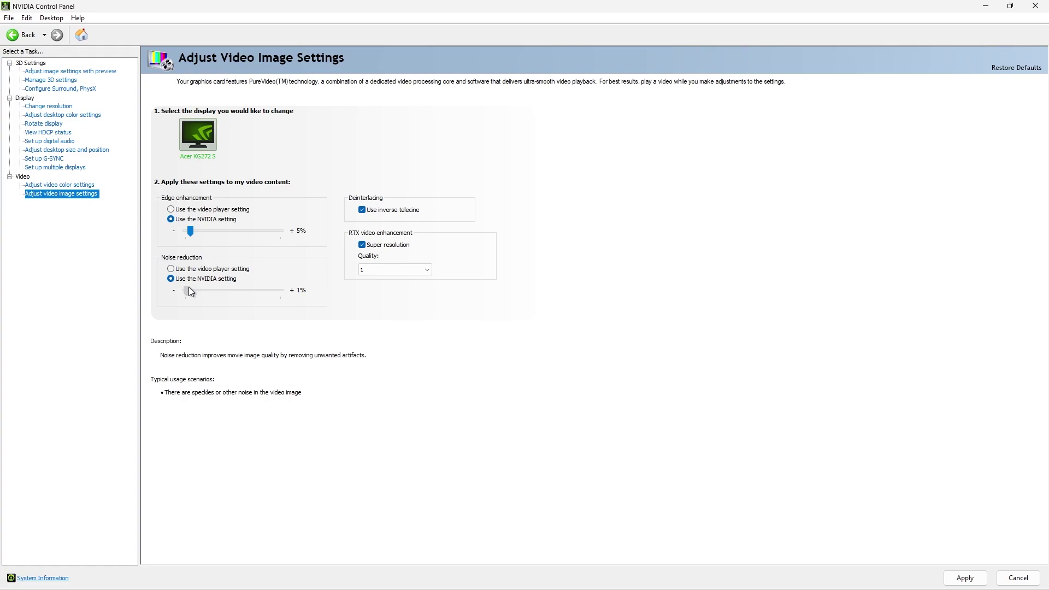
left_click_drag(189, 286, 190, 288)
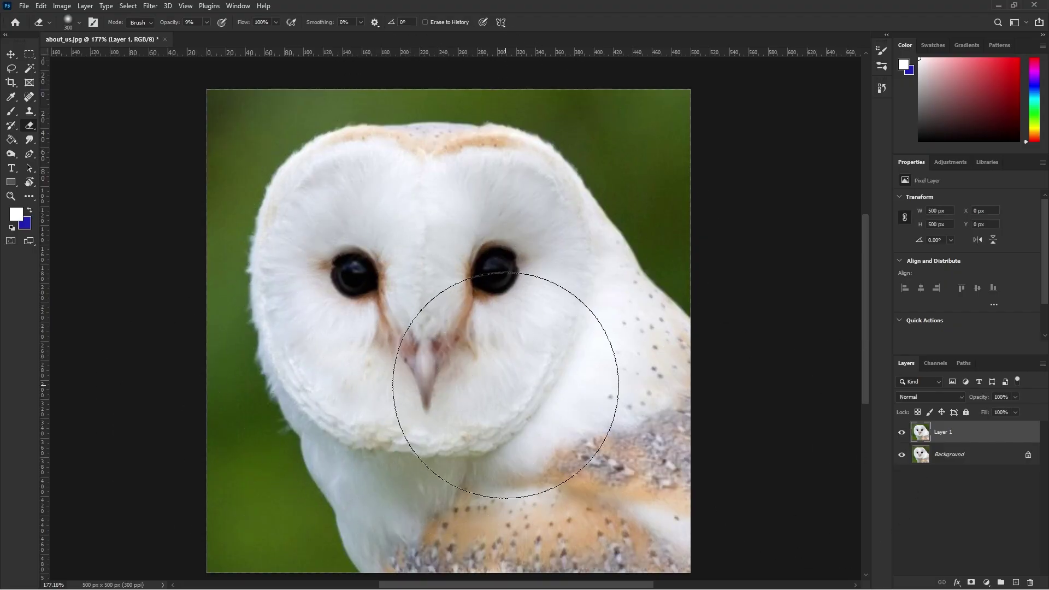
Reduce the Eraser brush size to 40 for the owl image in Photoshop.
key("bracketleft")
key("bracketleft")
key("bracketleft")
key("bracketleft")
key("bracketleft")
key("bracketleft")
key("bracketleft")
key("bracketleft")
key("bracketleft")
key("bracketleft")
key("bracketleft")
key("bracketleft")
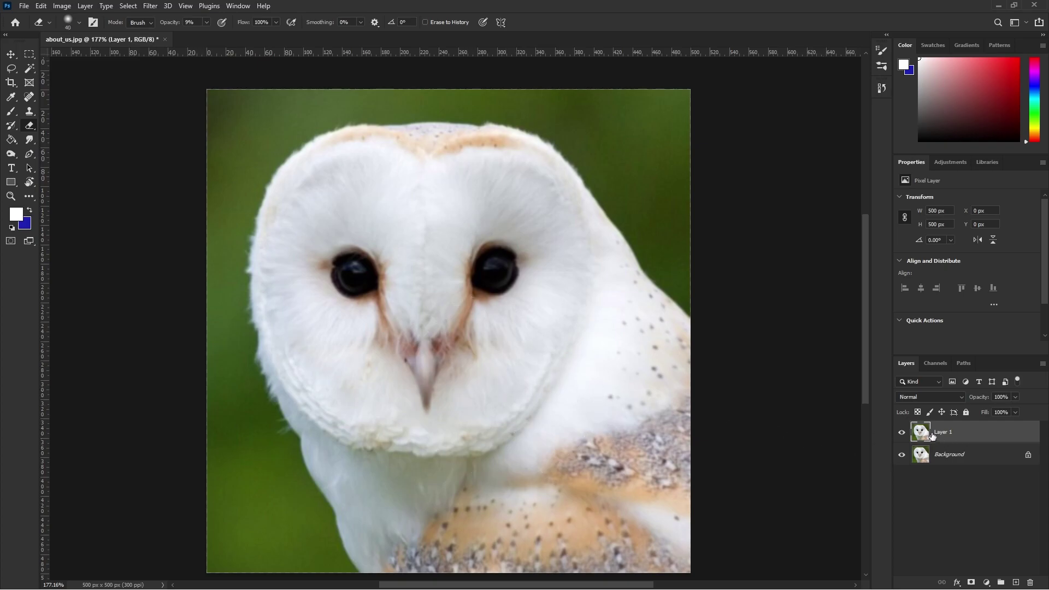
Hide and show Layer 1 repeatedly to compare the owl image with the Background layer.
mouse_move(587, 589)
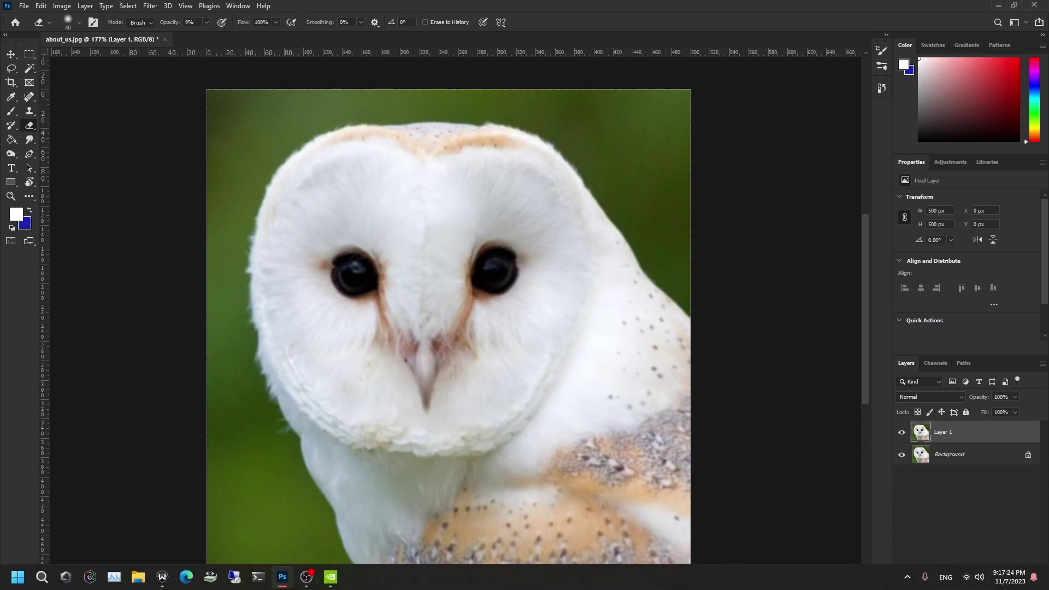
left_click(900, 432)
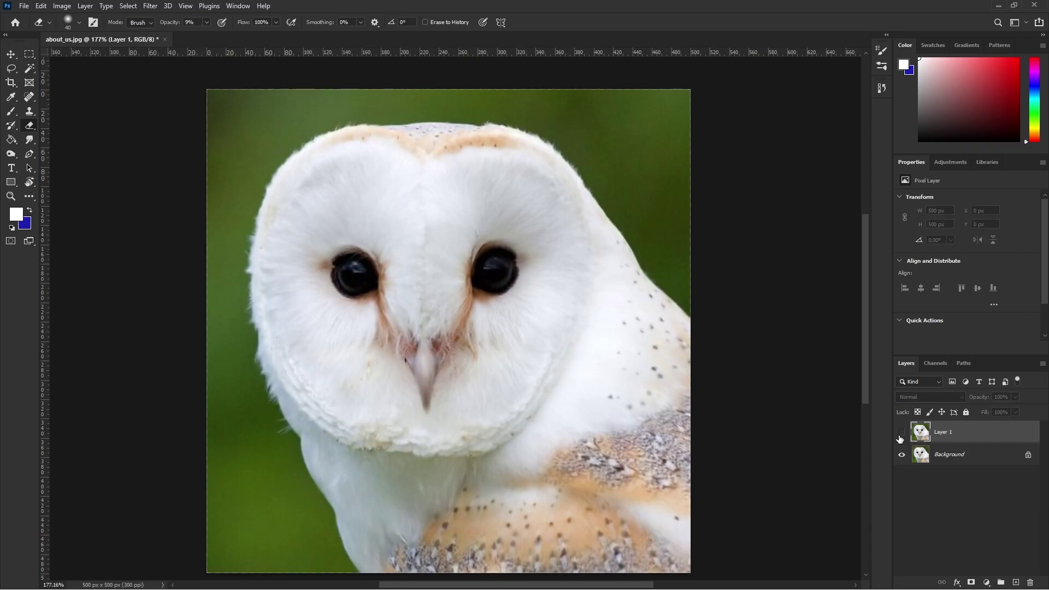
left_click(900, 436)
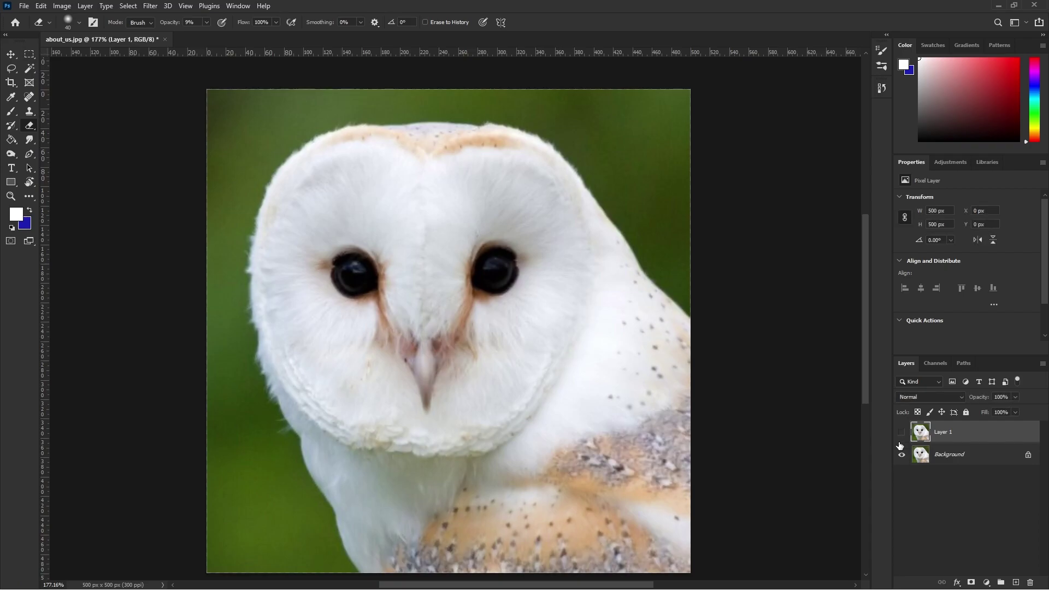
left_click(901, 433)
left_click(901, 434)
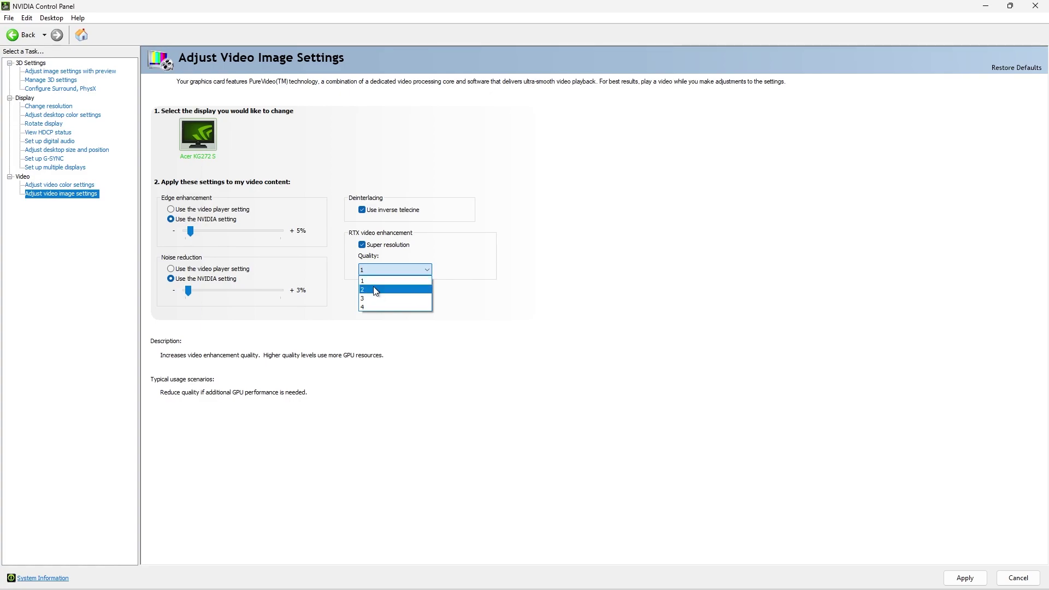
In the NVIDIA Control Panel, examine the video color sliders for brightness, contrast, hue and saturation, and the dynamic range options.
left_click(65, 187)
left_click(65, 186)
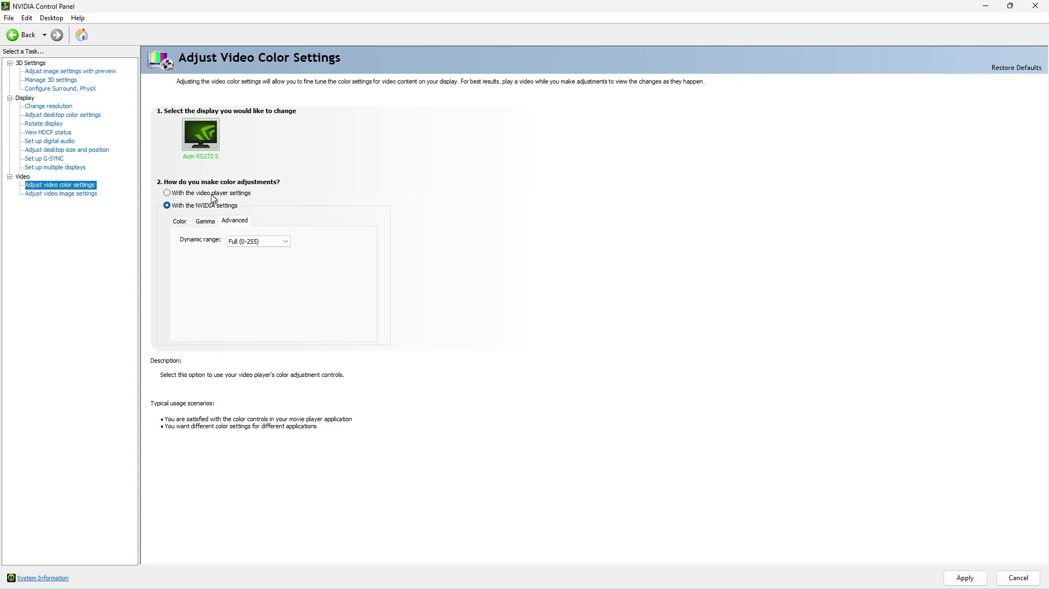
left_click(180, 221)
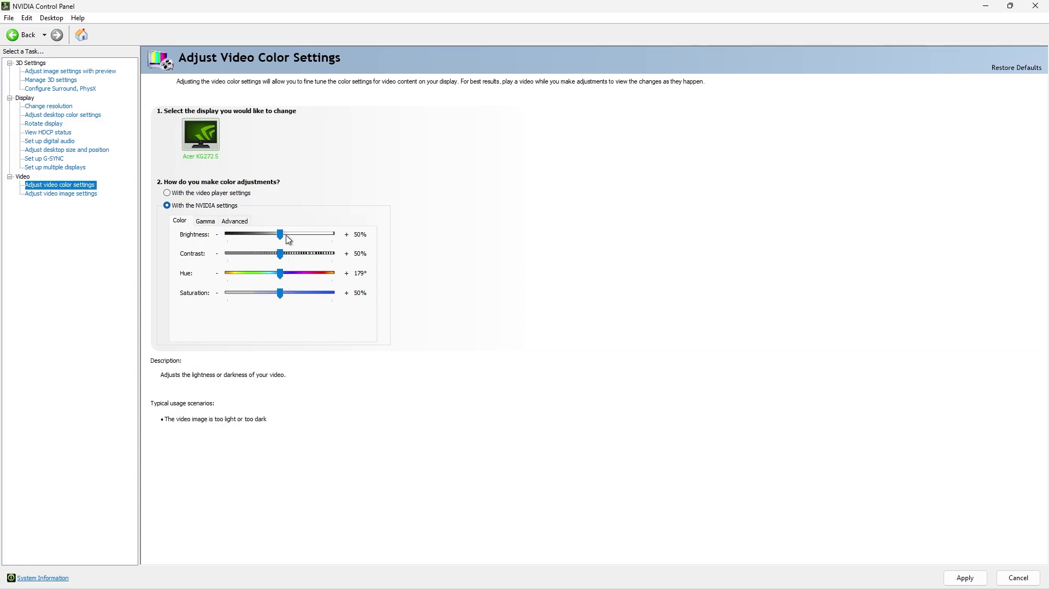
left_click(228, 217)
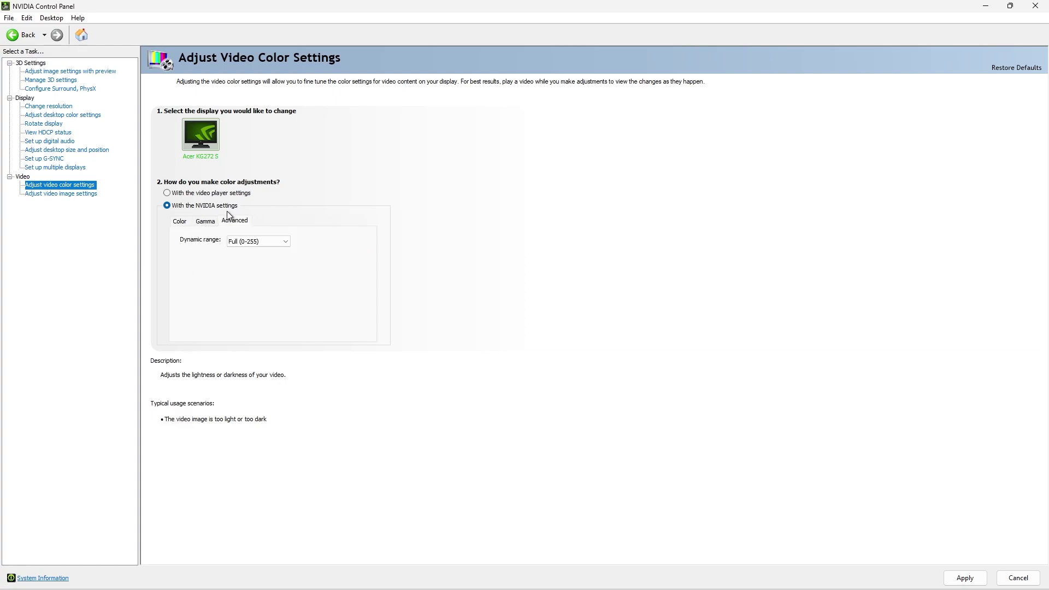
left_click(244, 243)
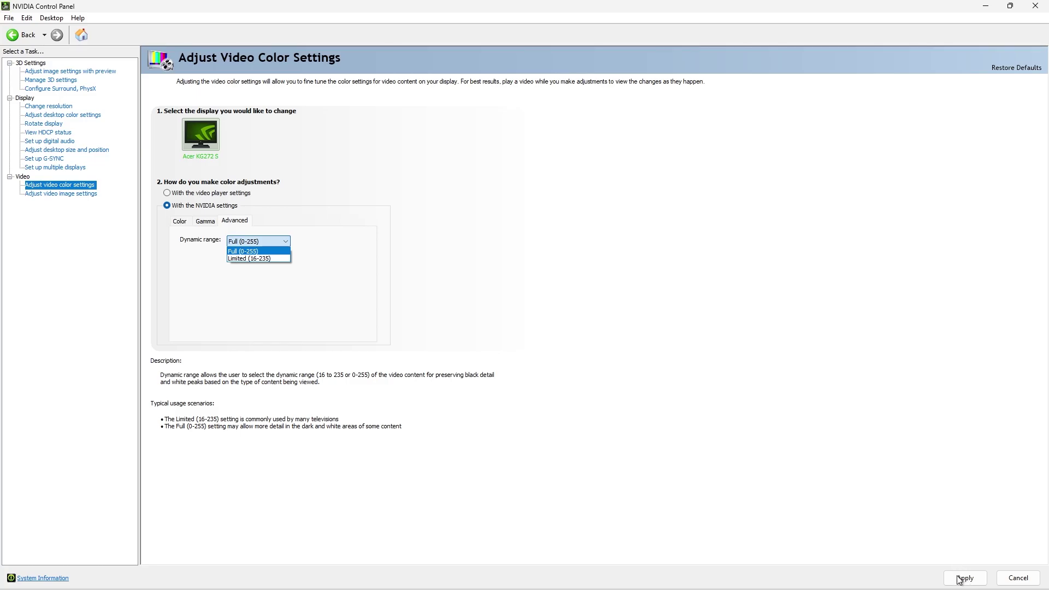
View the setup pages for multiple displays and G-SYNC.
left_click(38, 168)
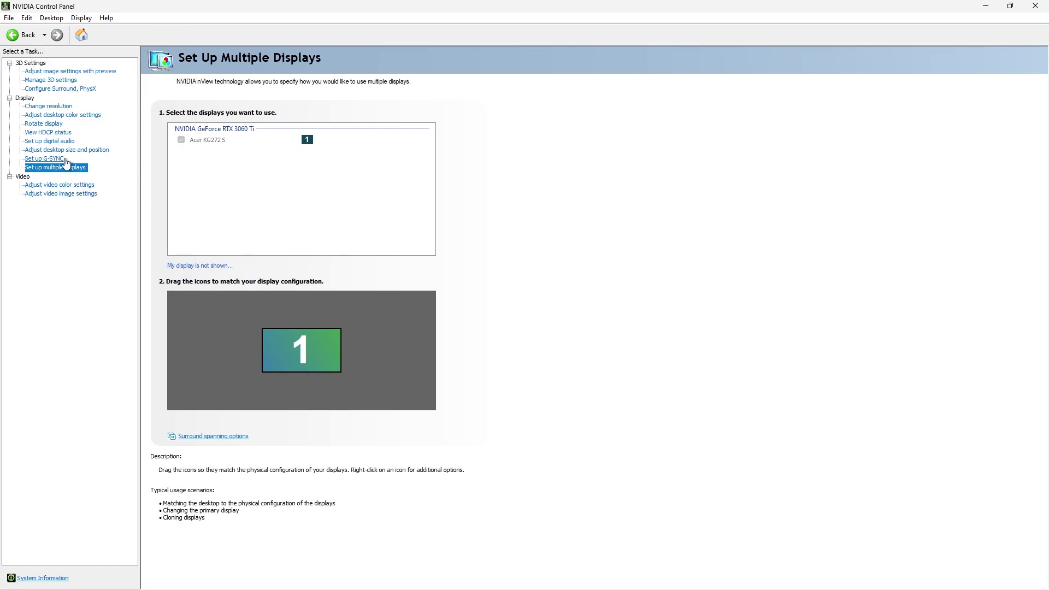
left_click(54, 159)
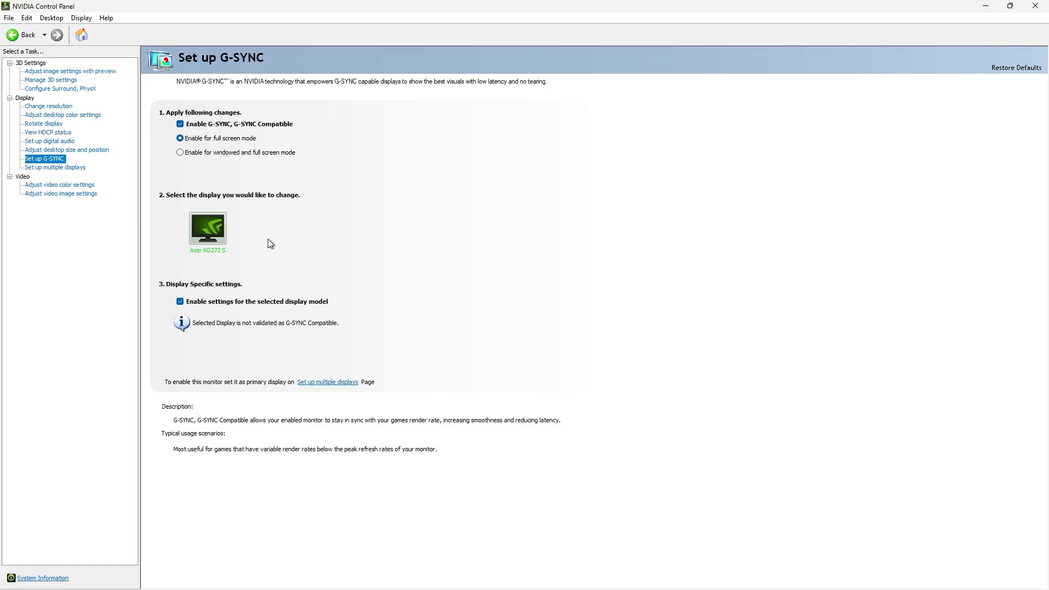
Examine the desktop scaling and size settings, including the available preview refresh rates.
left_click(80, 152)
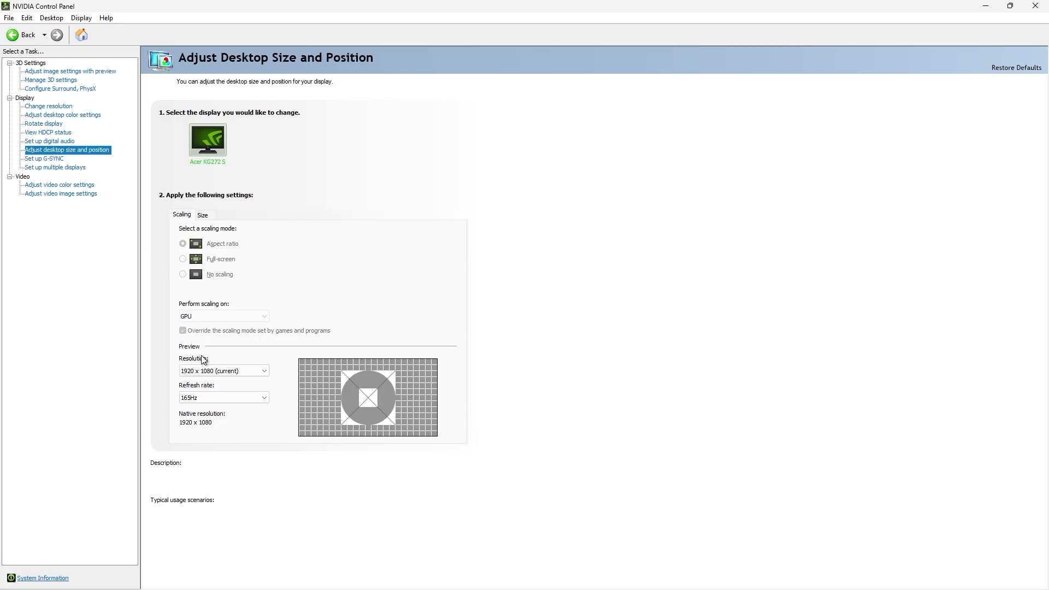
left_click(204, 215)
left_click(182, 215)
left_click(194, 398)
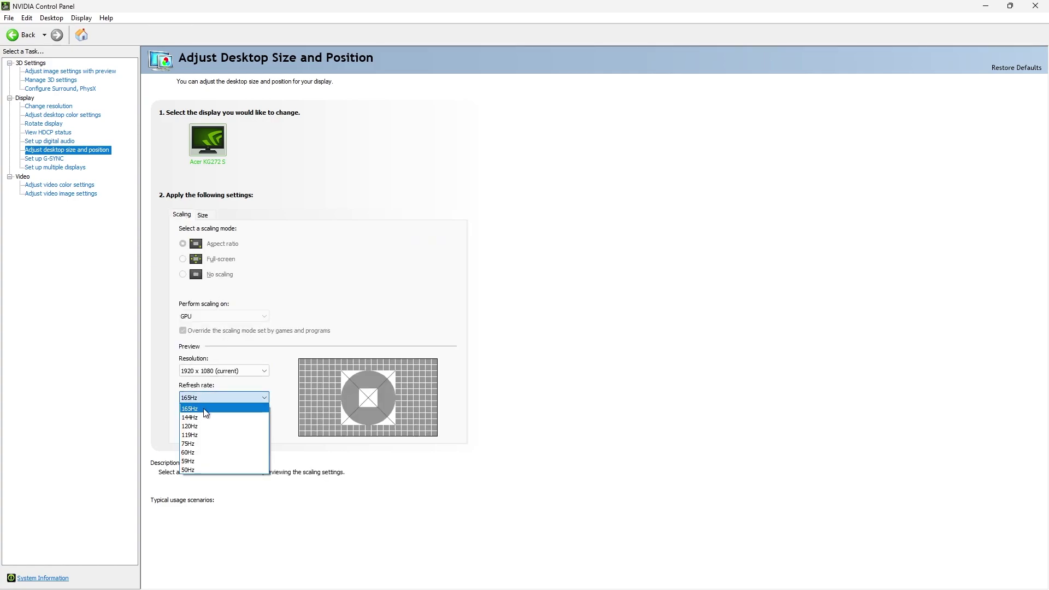
View the digital audio and desktop color pages, and examine the available display resolutions on the Change Resolution page.
left_click(63, 142)
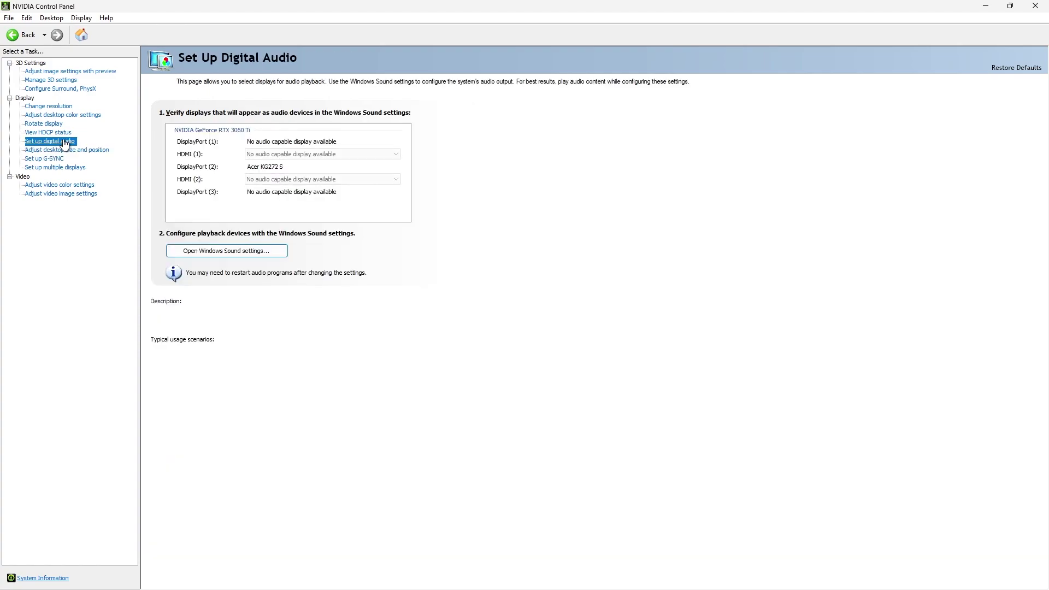
left_click(62, 115)
left_click(59, 107)
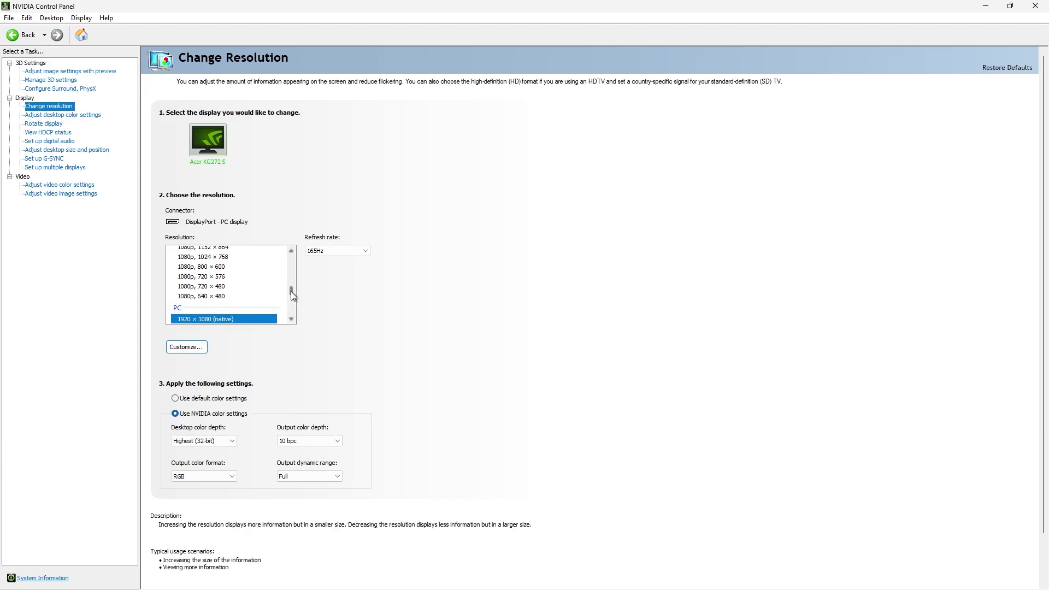
mouse_move(291, 290)
left_mouse_down()
mouse_move(290, 315)
mouse_move(290, 284)
mouse_move(291, 297)
left_mouse_up()
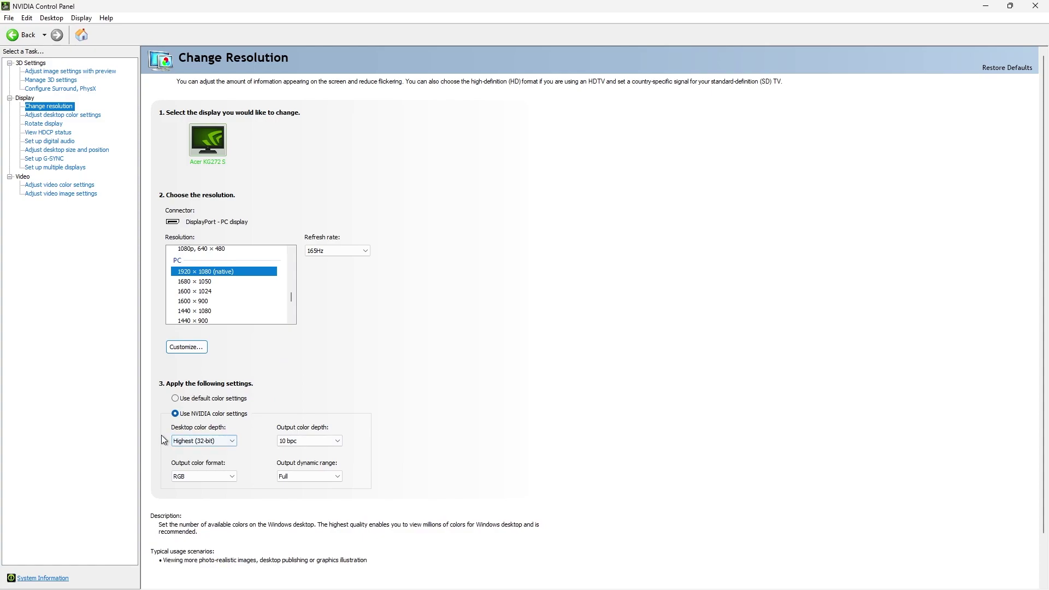
Examine the available options for desktop color depth and output color depth.
left_click(191, 445)
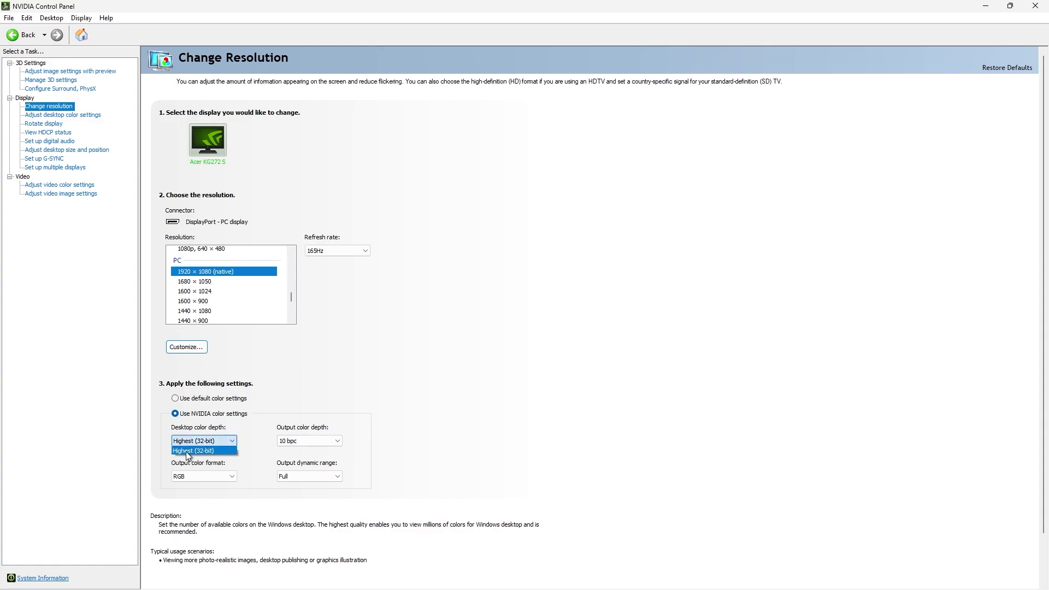
left_click(251, 415)
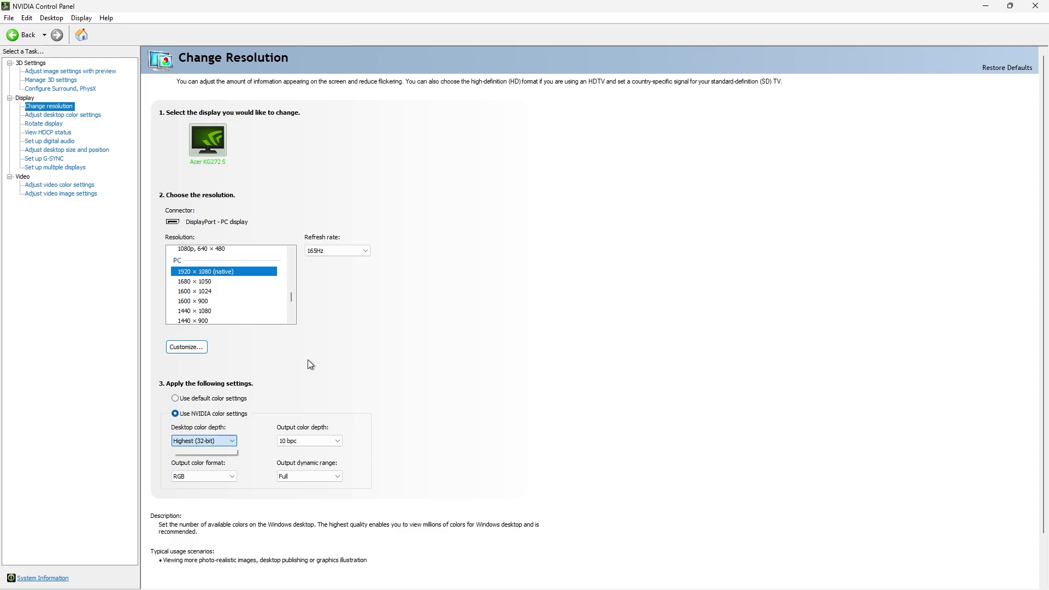
left_click(332, 442)
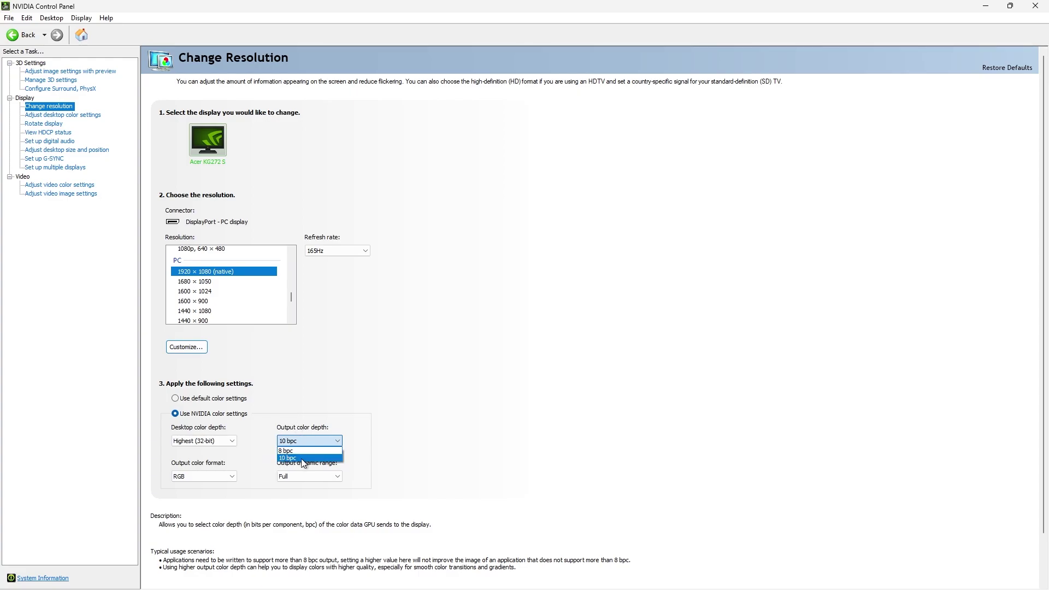
left_click(413, 461)
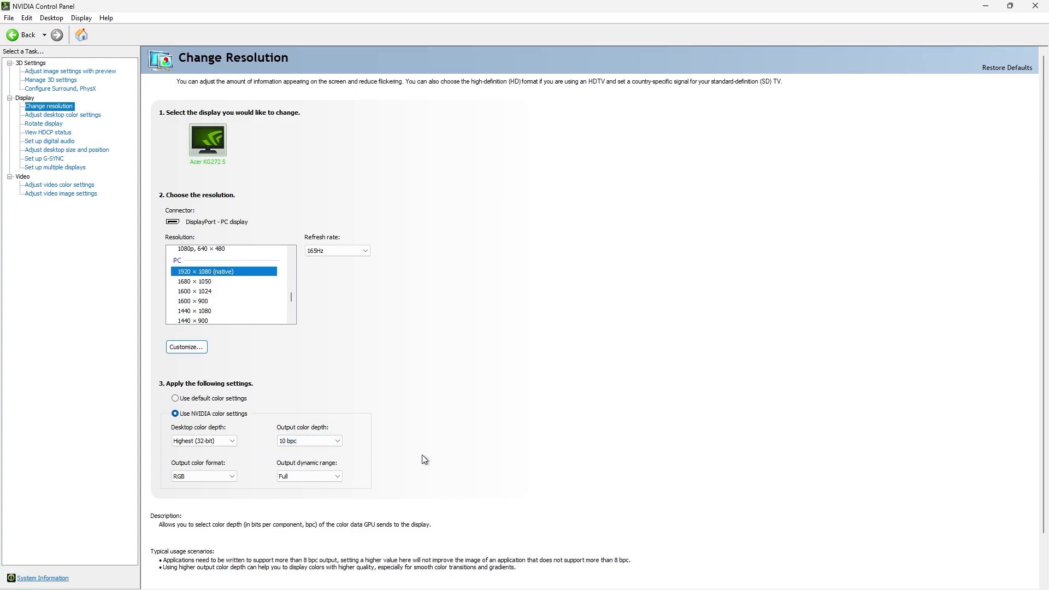
Examine the output dynamic range and output color format options, and recheck the output color depth choices.
scroll(451, 421, "down", 2)
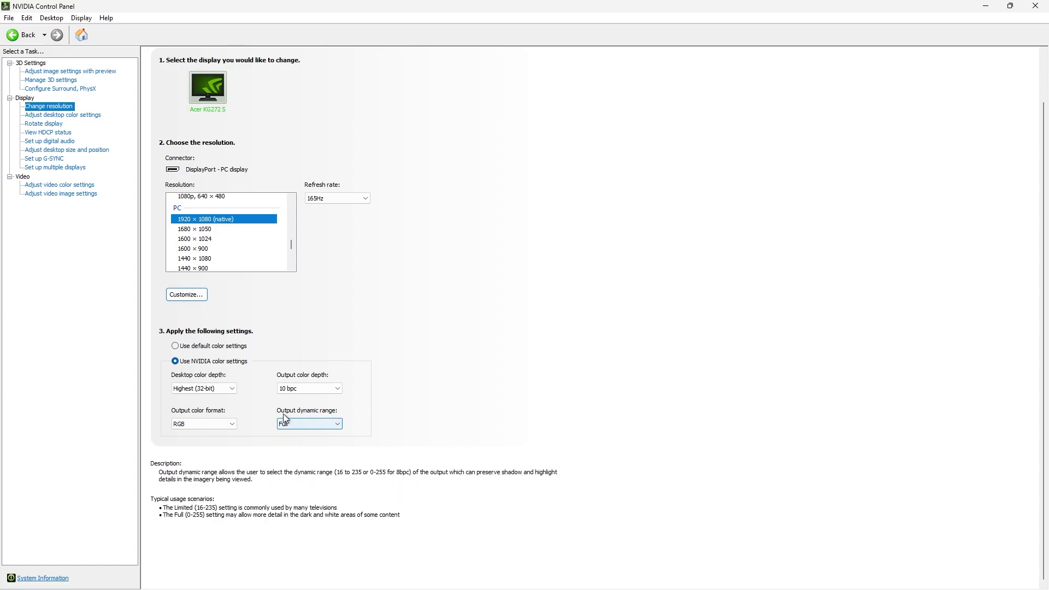
left_click(333, 426)
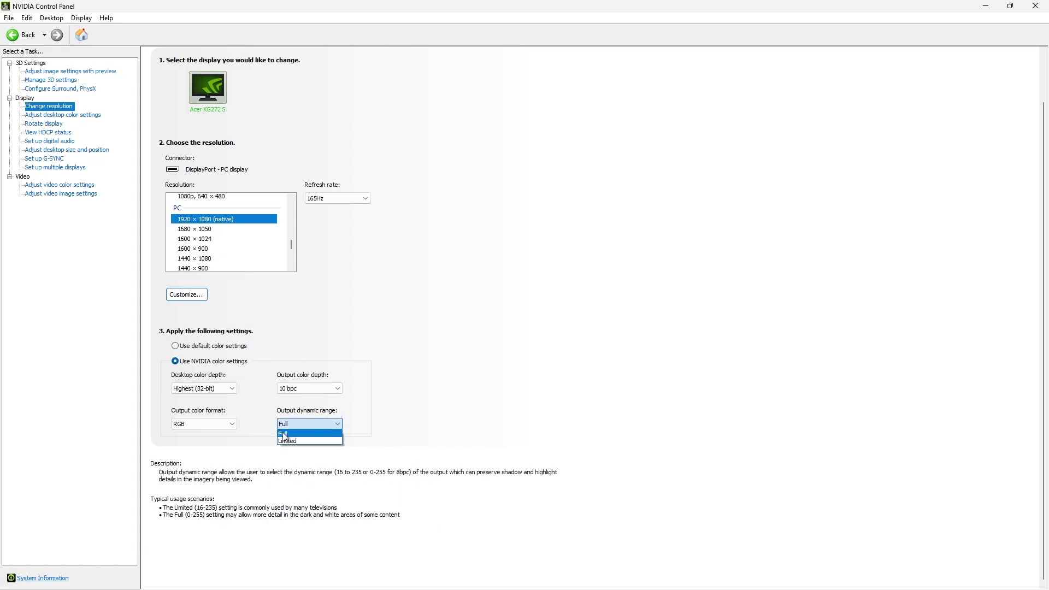
left_click(310, 422)
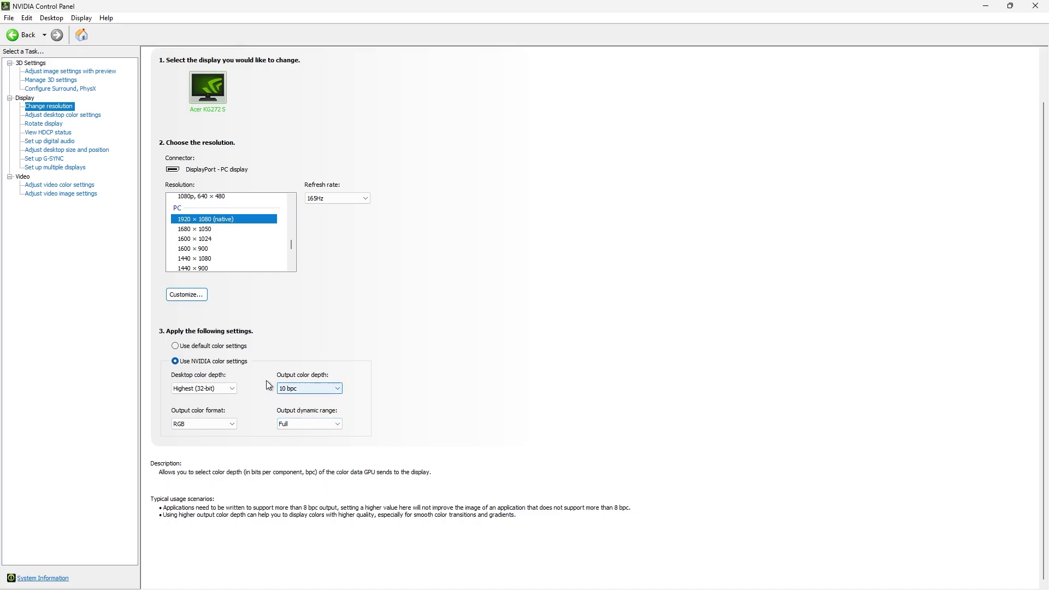
left_click(314, 389)
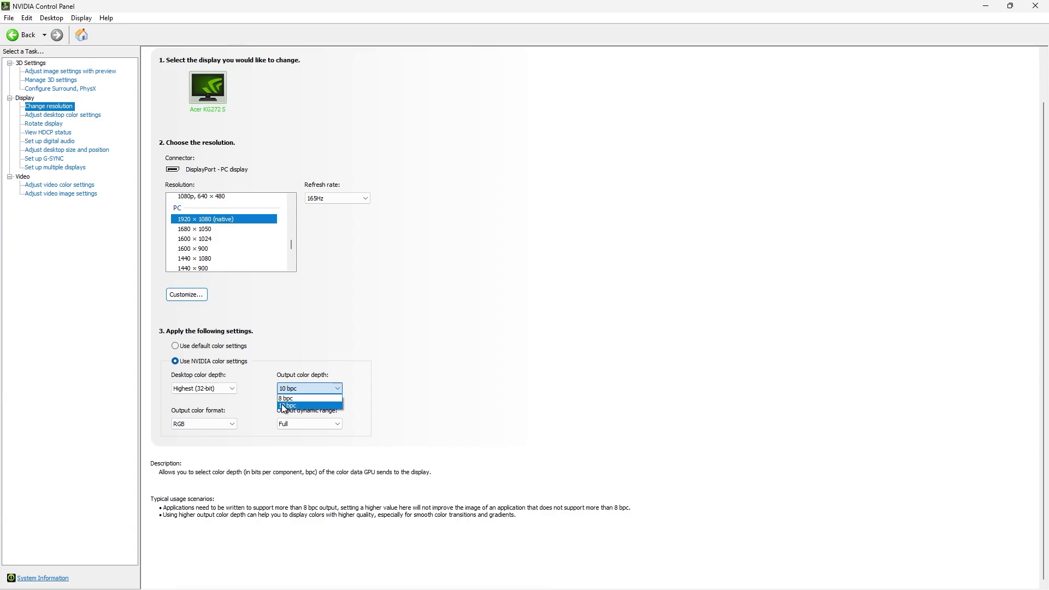
left_click(253, 392)
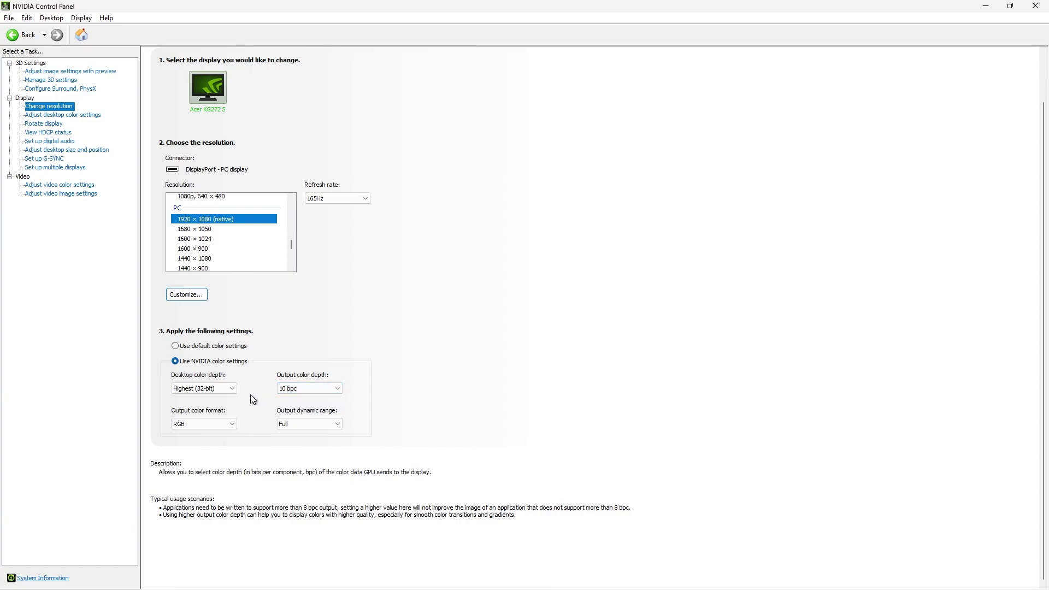
left_click(211, 425)
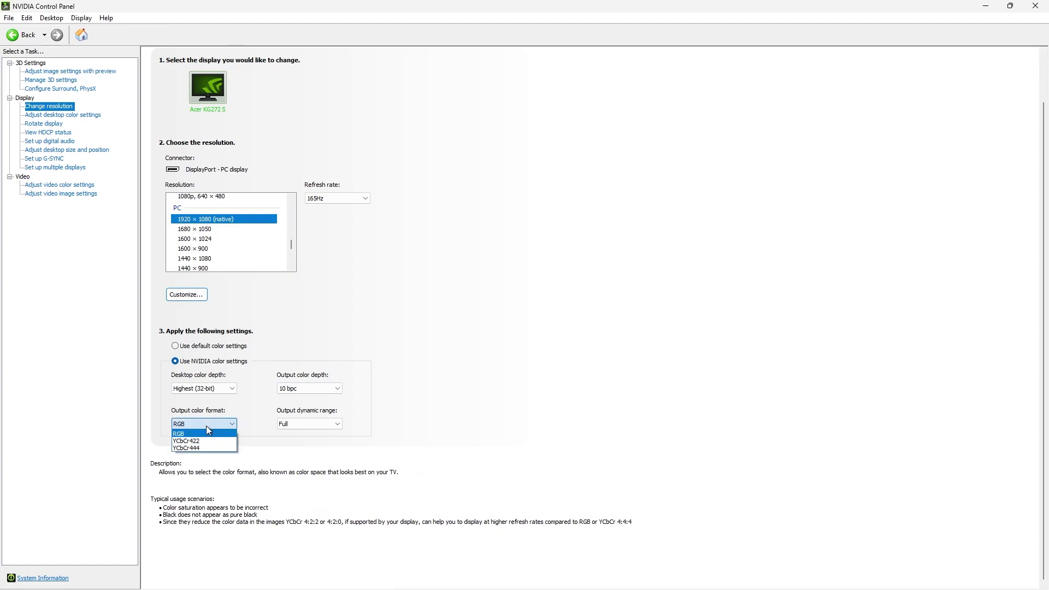
left_click(205, 425)
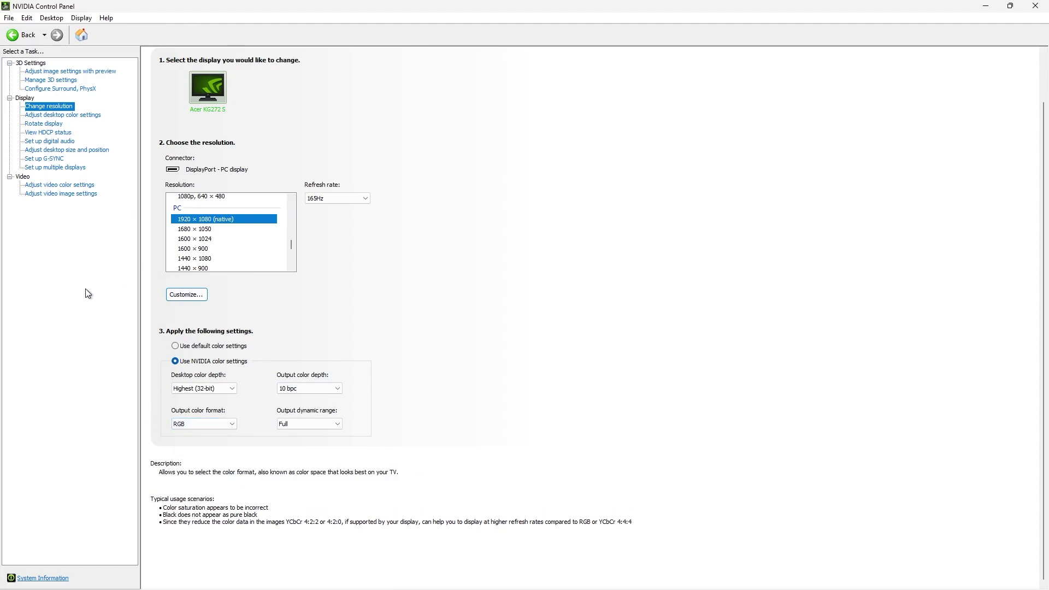
In the Surround and PhysX configuration, choose NVIDIA GeForce RTX 3060 Ti as the PhysX processor.
left_click(55, 90)
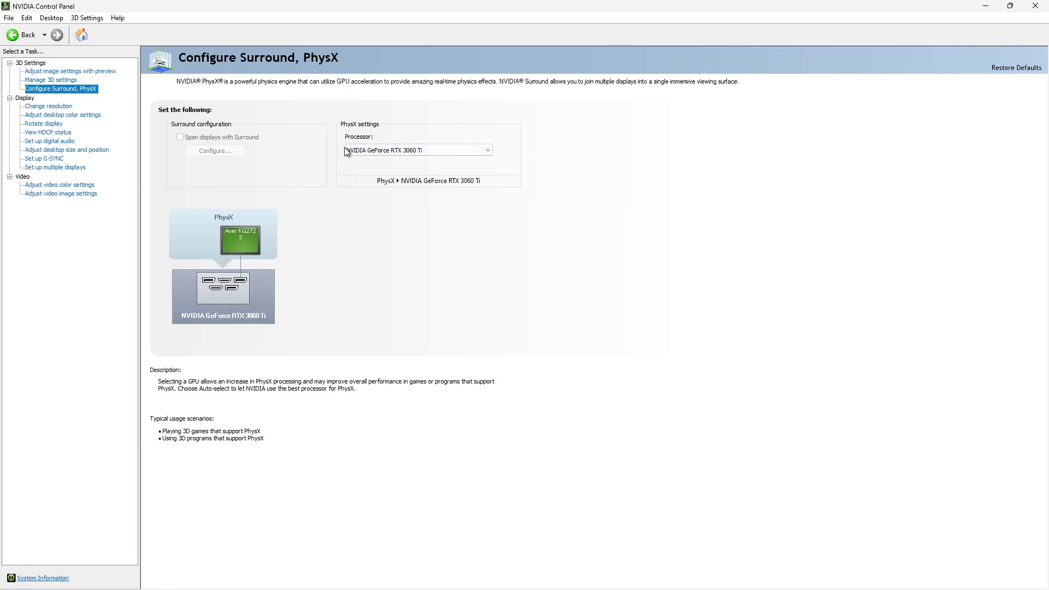
left_click(367, 157)
left_click(347, 152)
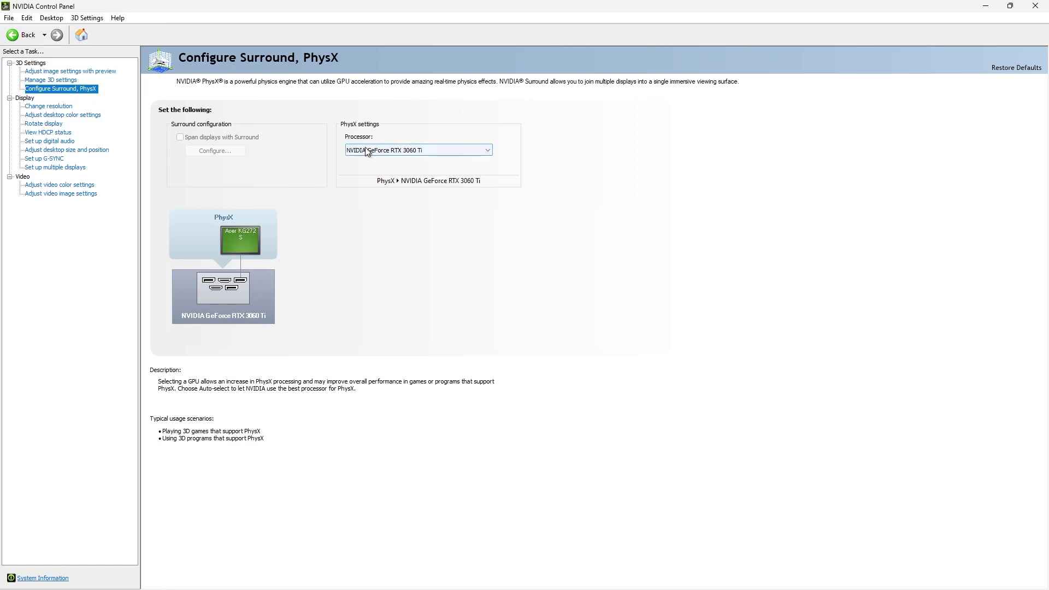
left_click(429, 154)
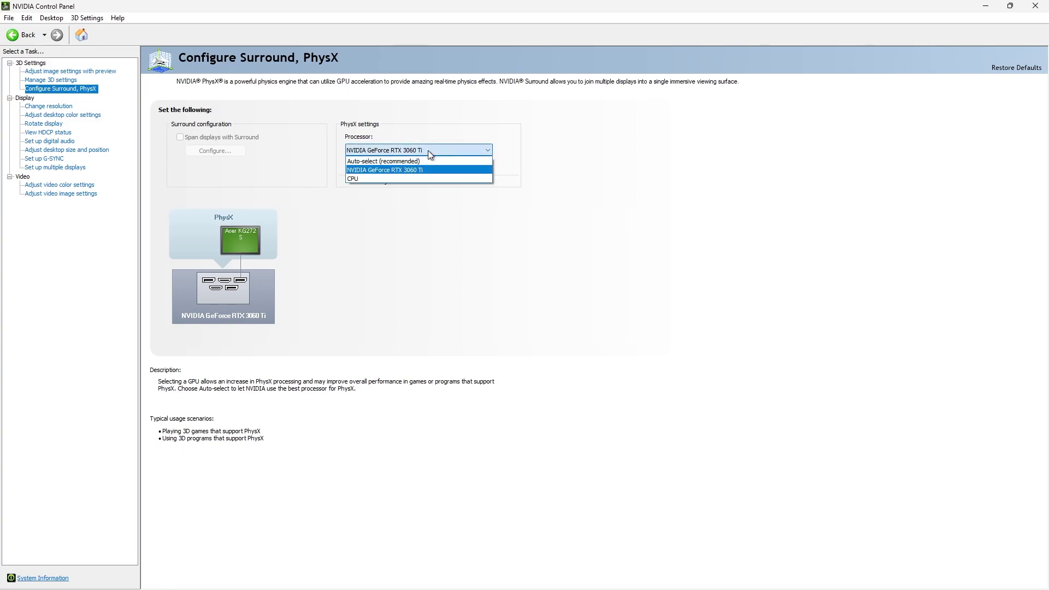
left_click(363, 171)
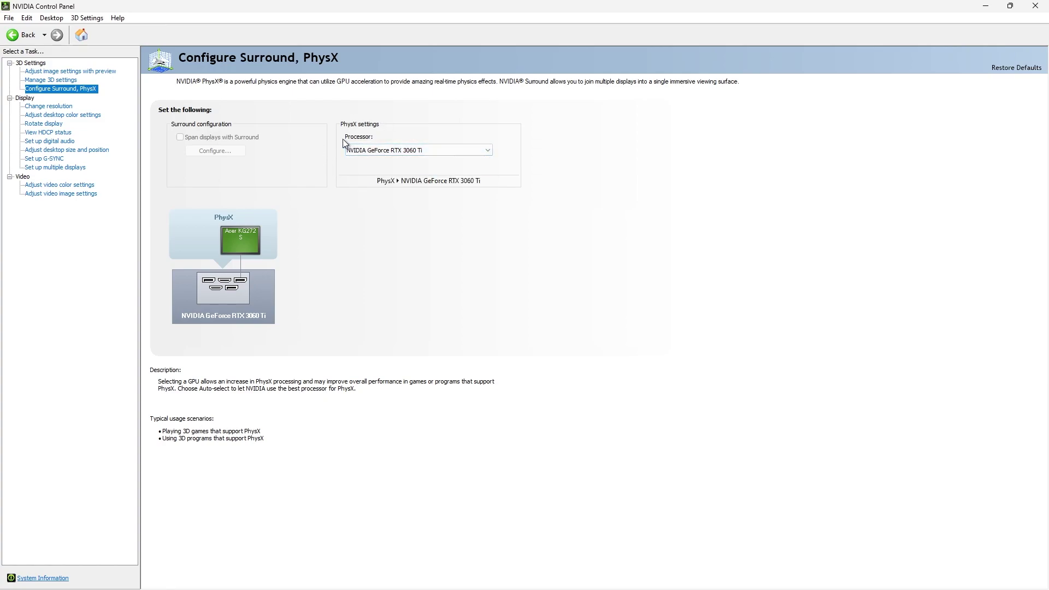
On the image settings preview page, select "Use the advanced 3D image settings" and apply the choice.
left_click(53, 82)
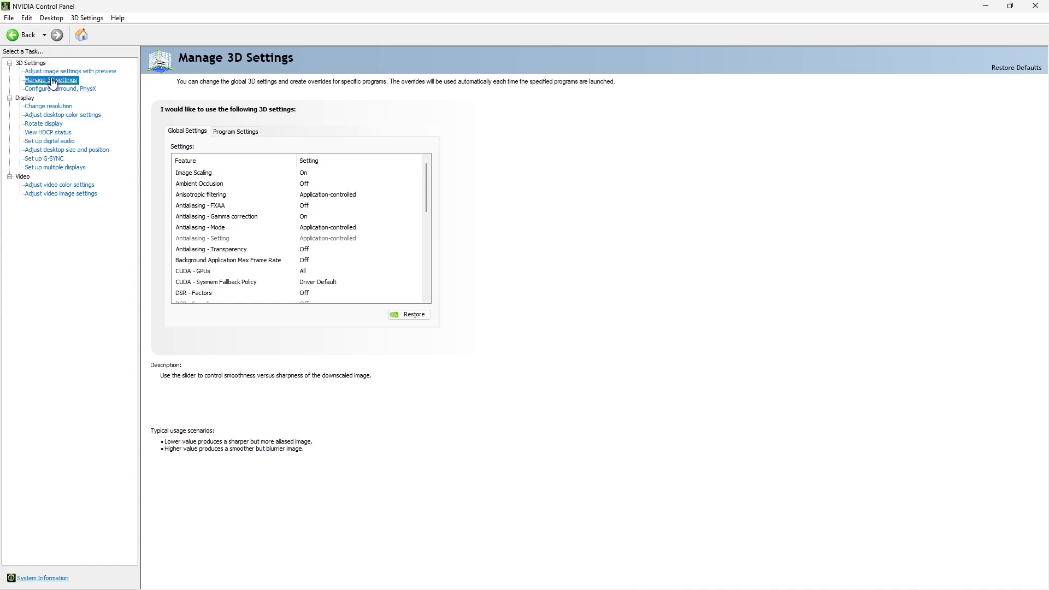
key("Up")
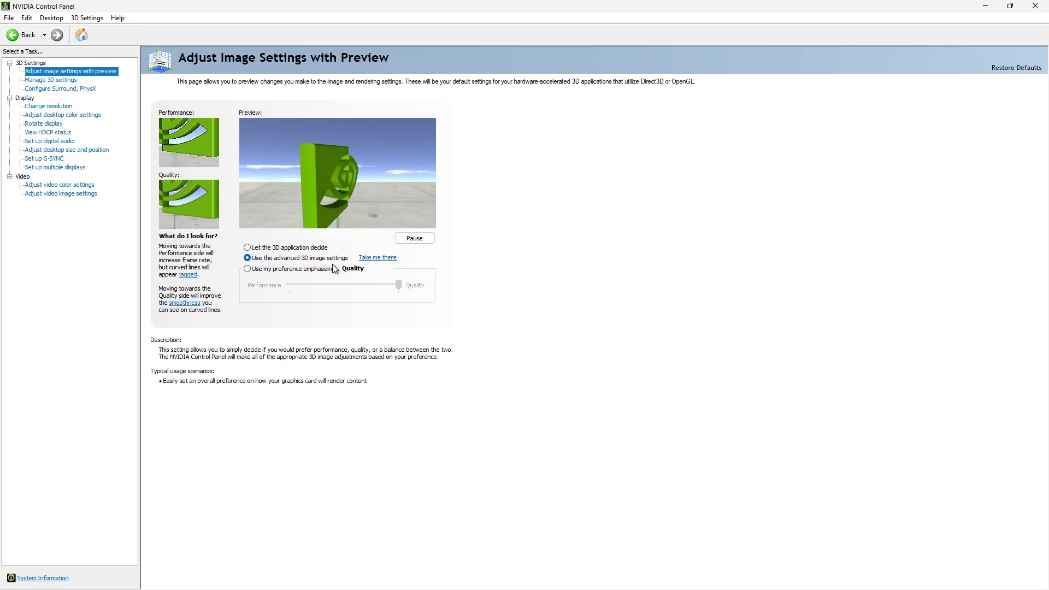
left_click(247, 257)
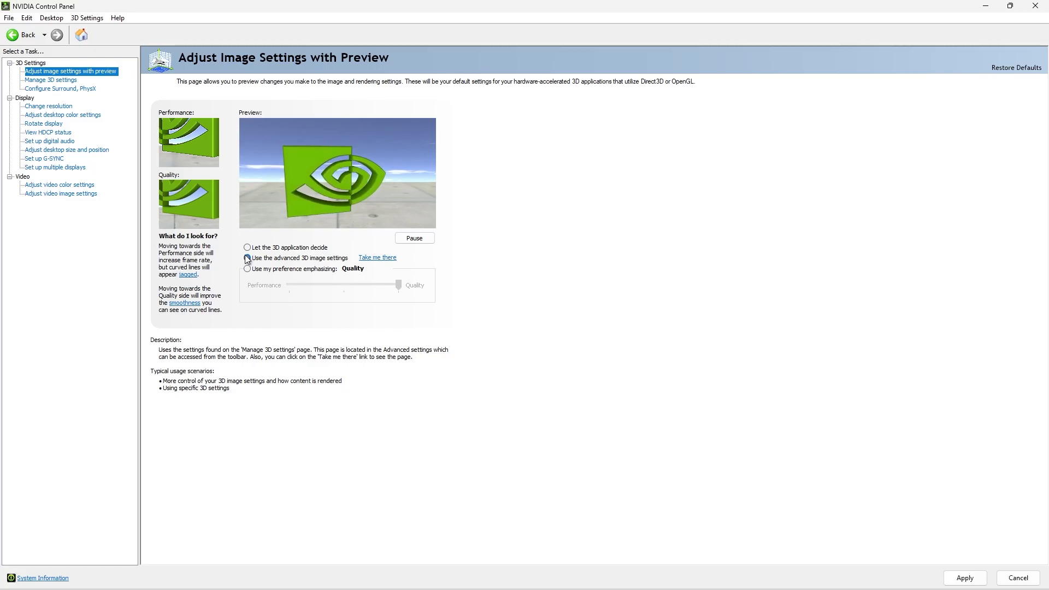
left_click(964, 578)
In the global 3D settings, examine the Image Scaling options for GPU scaling, sharpening and the overlay indicator.
left_click(51, 80)
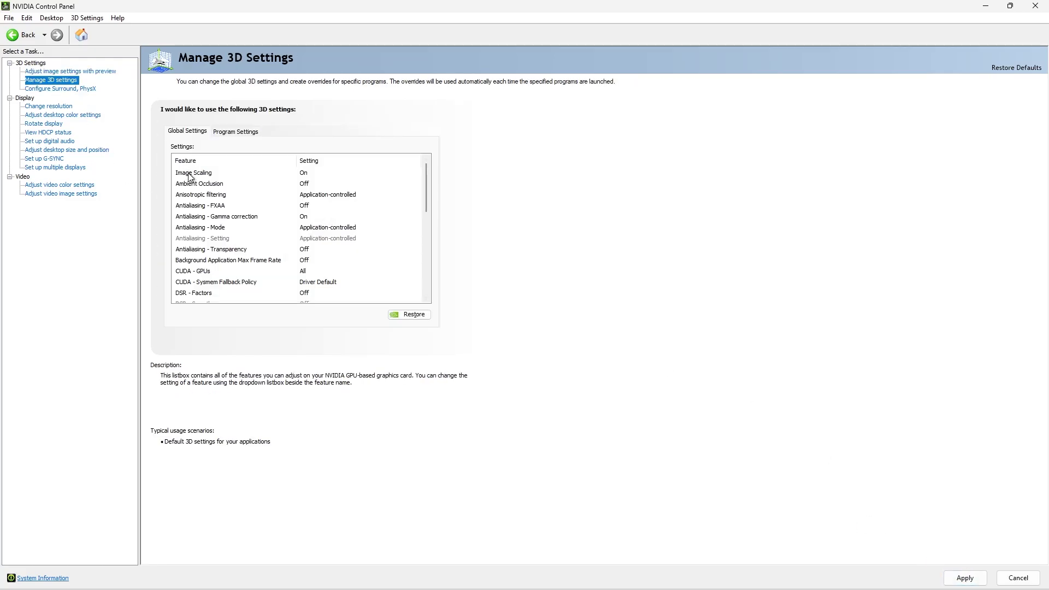
left_click(189, 174)
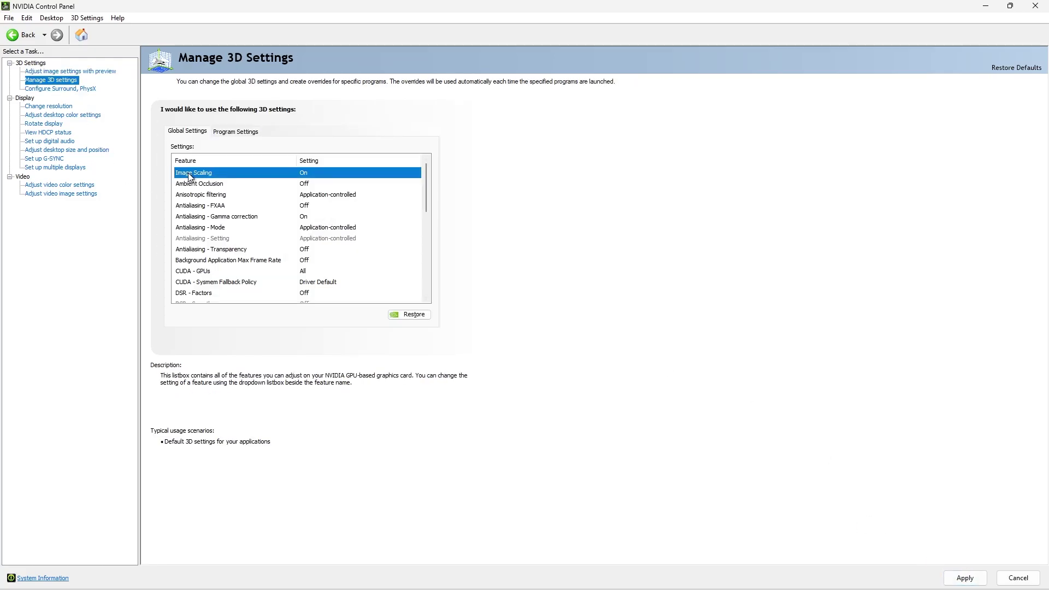
left_click(314, 173)
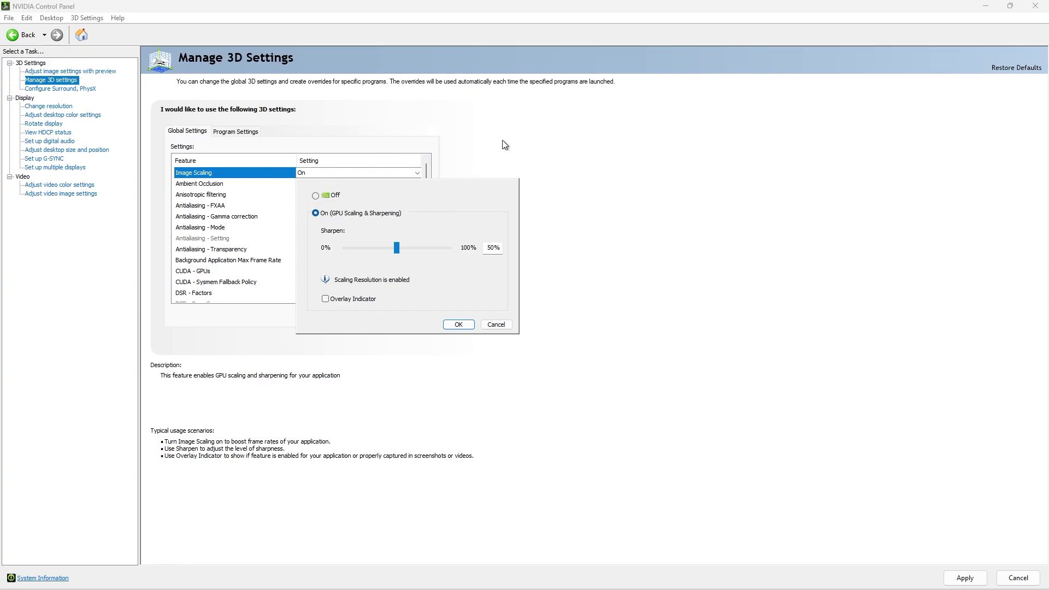
left_click(473, 135)
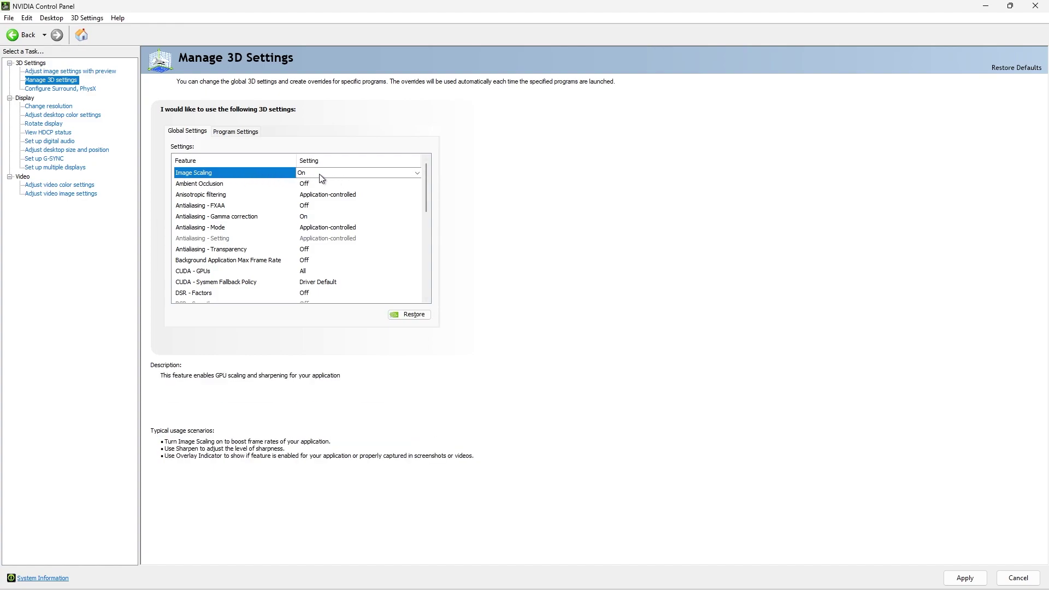
Set Ambient Occlusion to Performance in the global 3D settings.
mouse_move(293, 186)
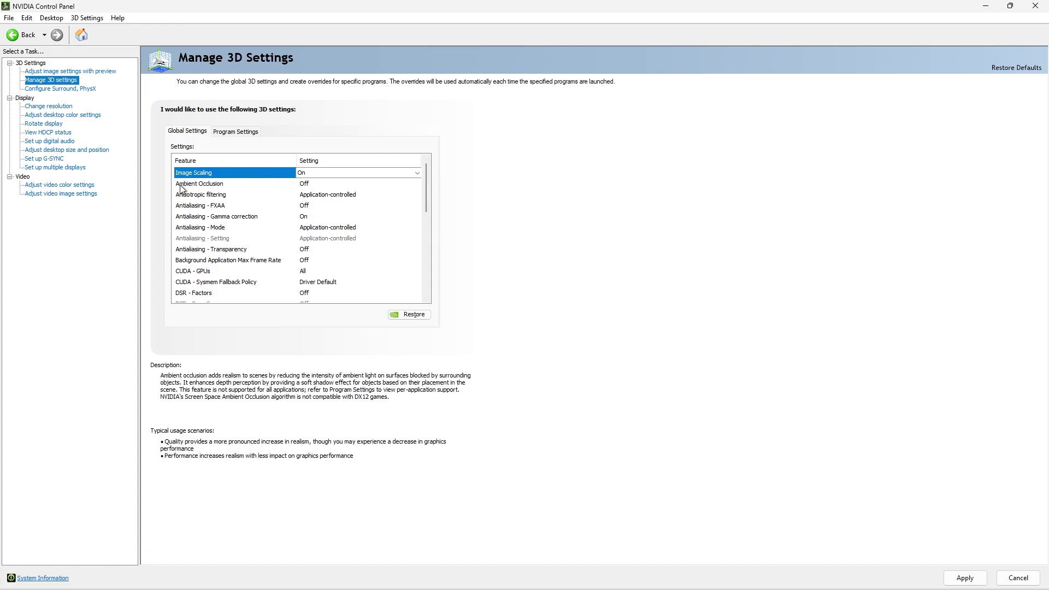
left_click(234, 190)
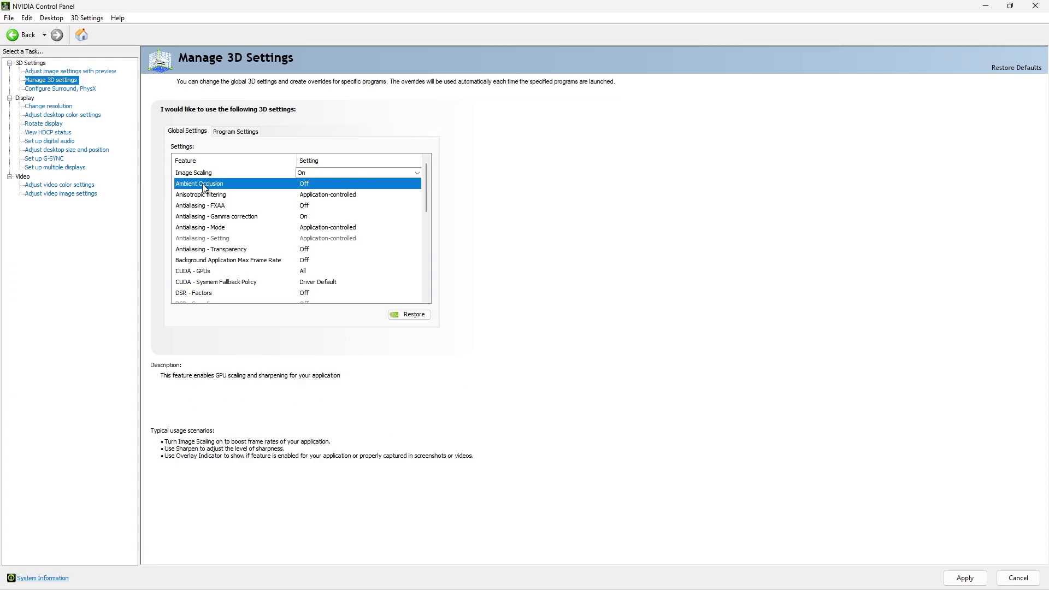
left_click(309, 187)
left_click(314, 202)
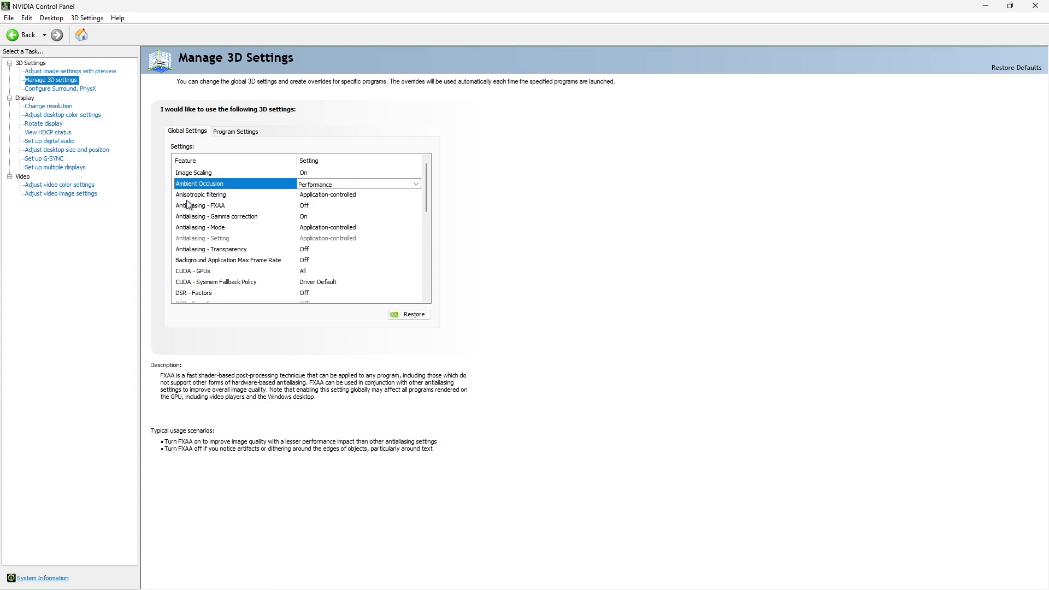
Choose Application-controlled for Anisotropic filtering.
left_click(304, 195)
left_click(304, 196)
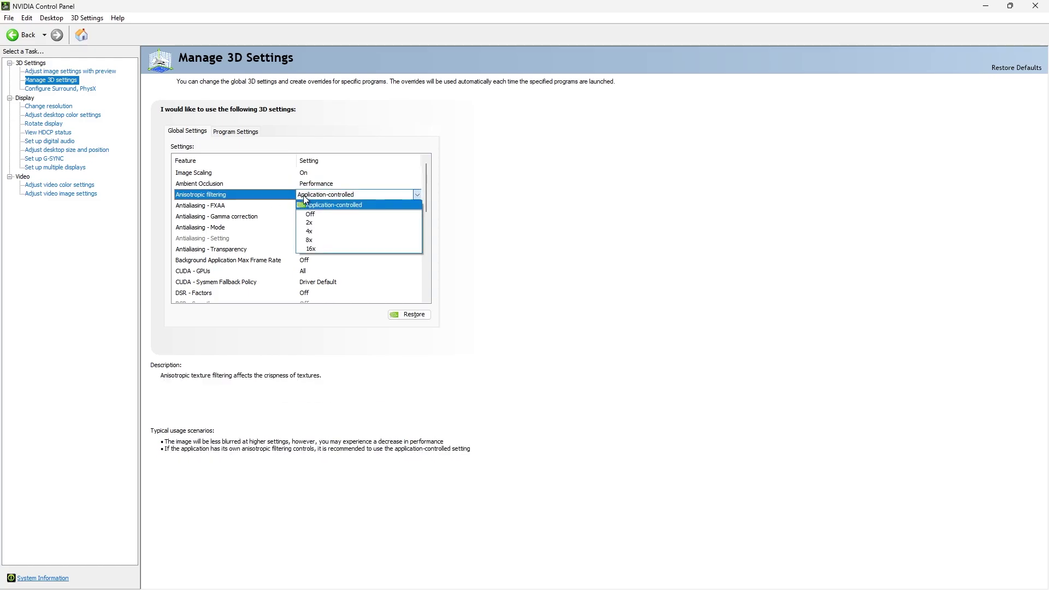
left_click(311, 206)
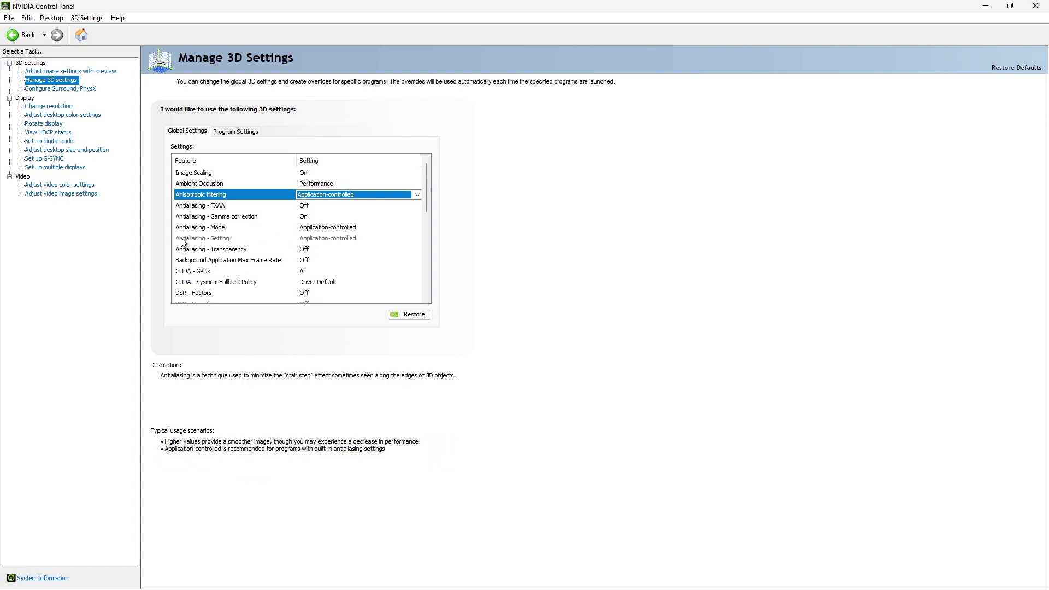
Examine the Antialiasing settings and the options for Background Application Max Frame Rate without changing them.
left_click(347, 240)
left_click_drag(425, 188, 428, 214)
left_click(184, 185)
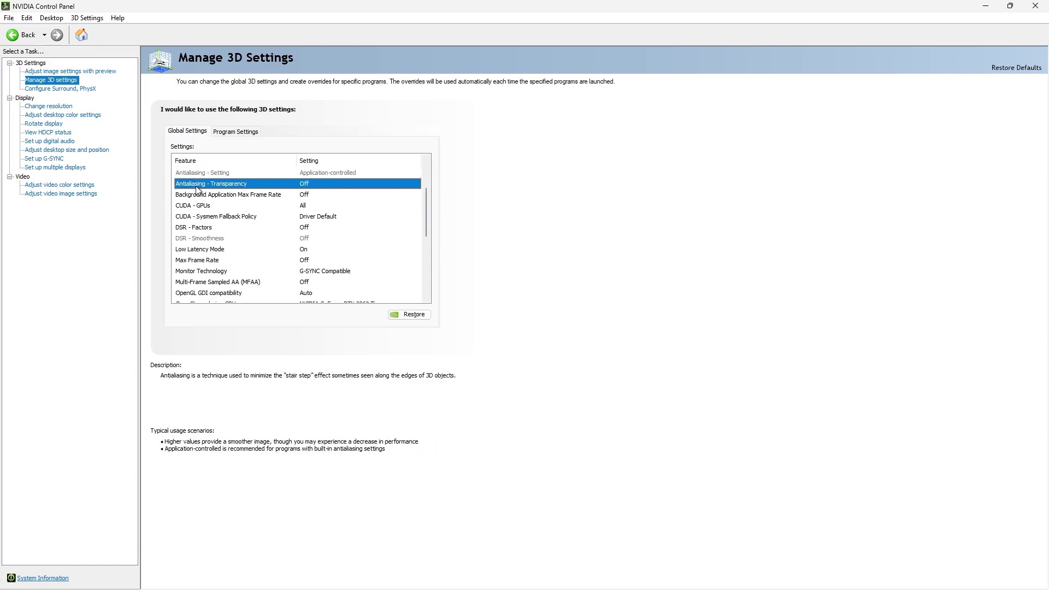
left_click(323, 198)
left_click(324, 198)
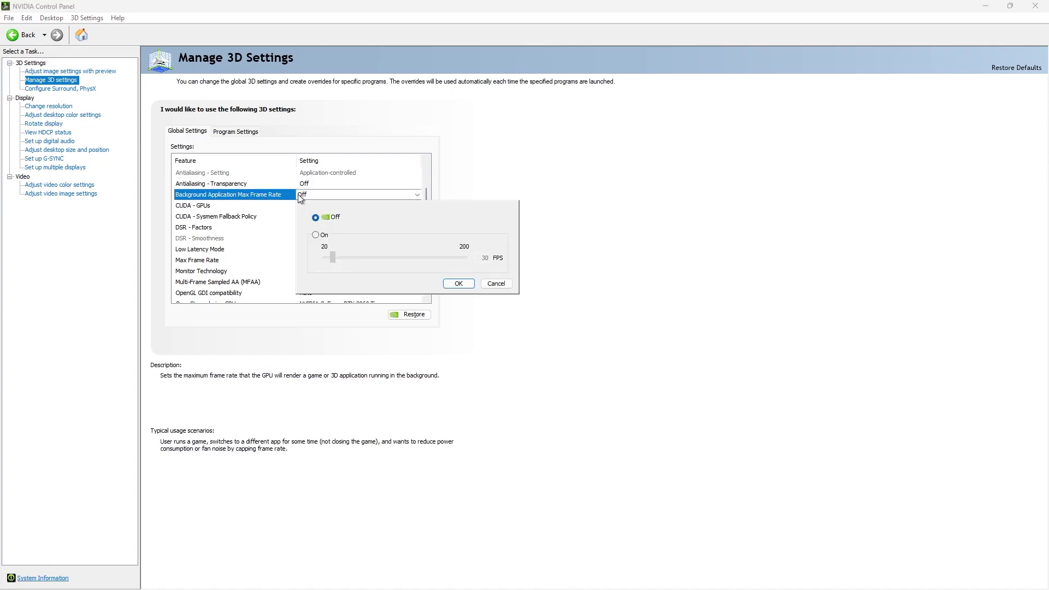
left_click(514, 175)
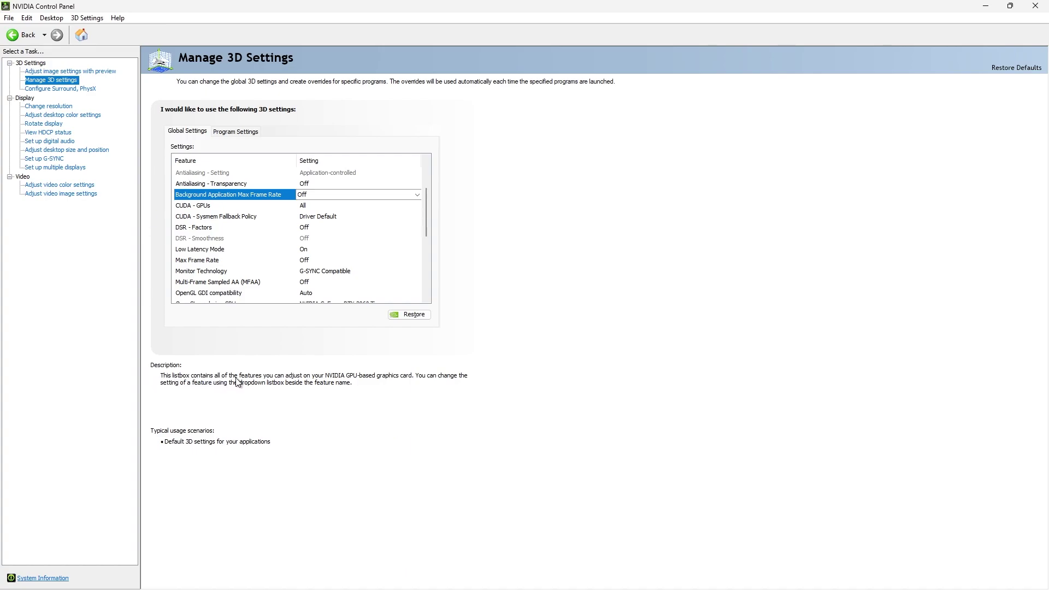
Choose On for Low Latency Mode in the global 3D settings.
left_click(203, 206)
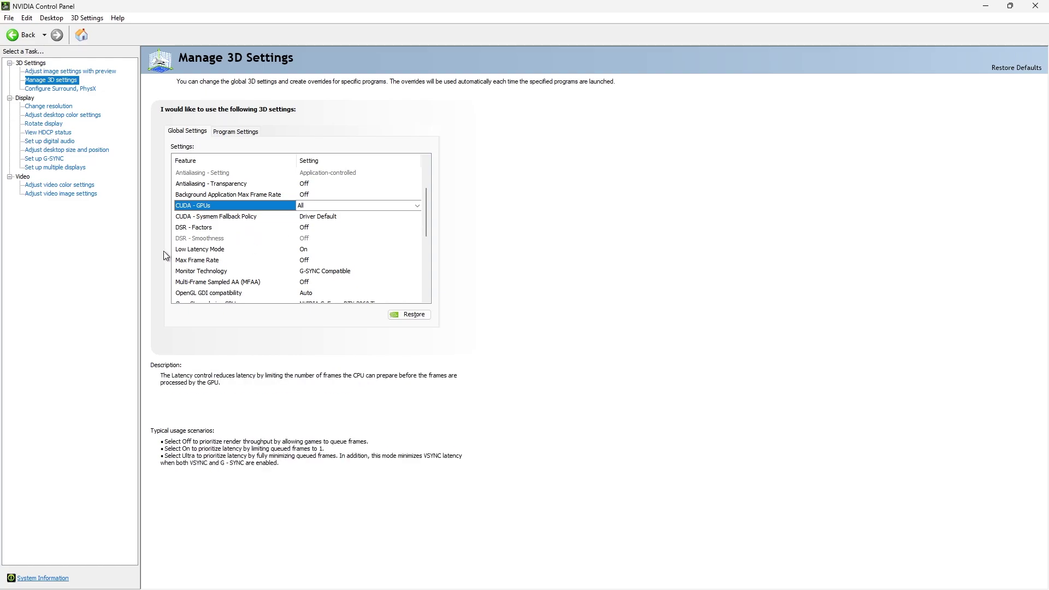
left_click(302, 249)
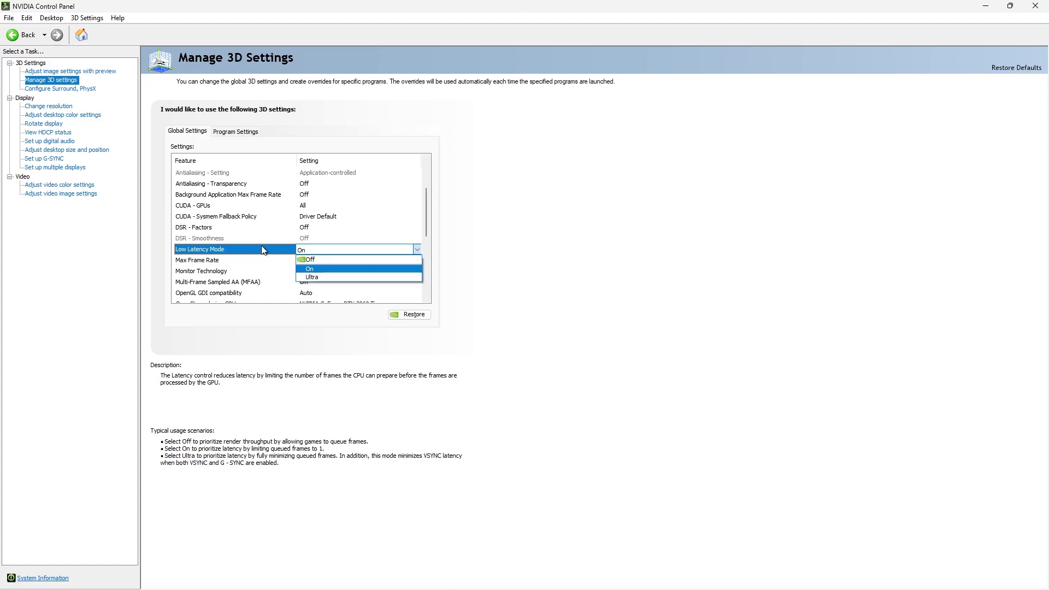
left_click(311, 271)
left_click(315, 250)
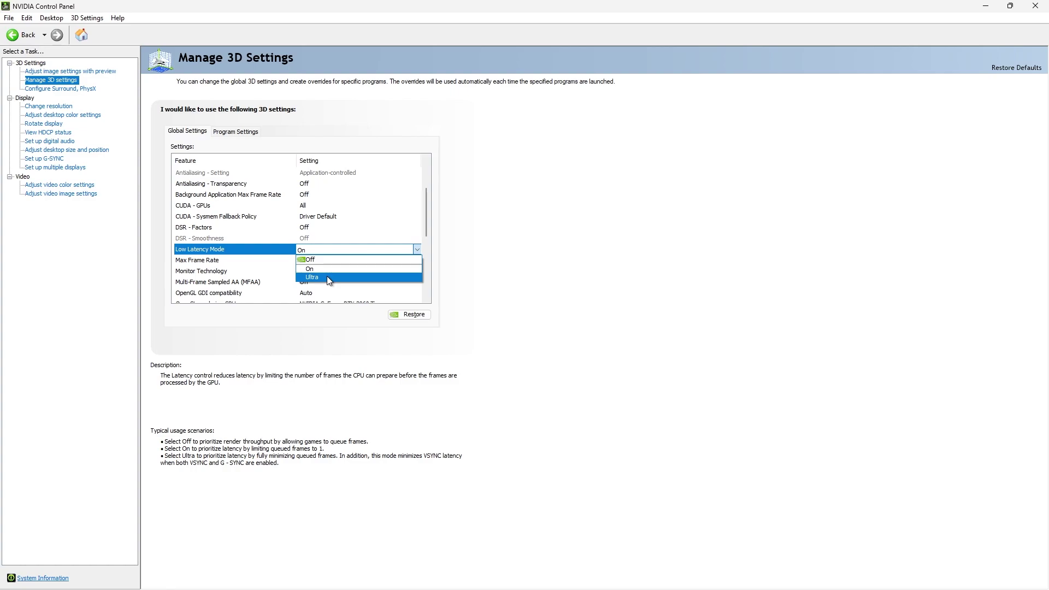
key("Escape")
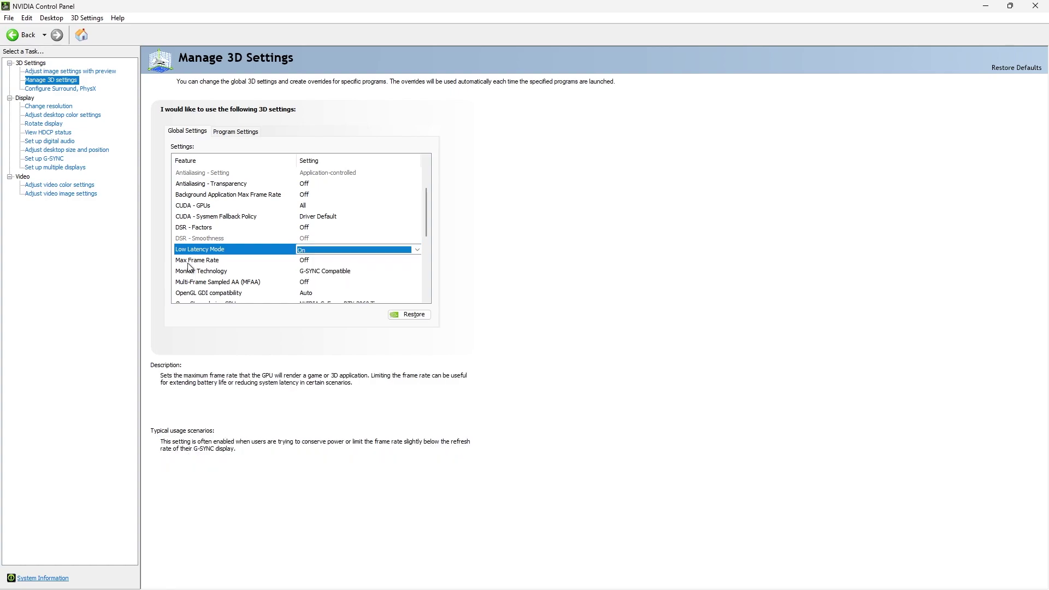
Try enabling a Max Frame Rate limit of 165 FPS and discard it.
left_click(302, 260)
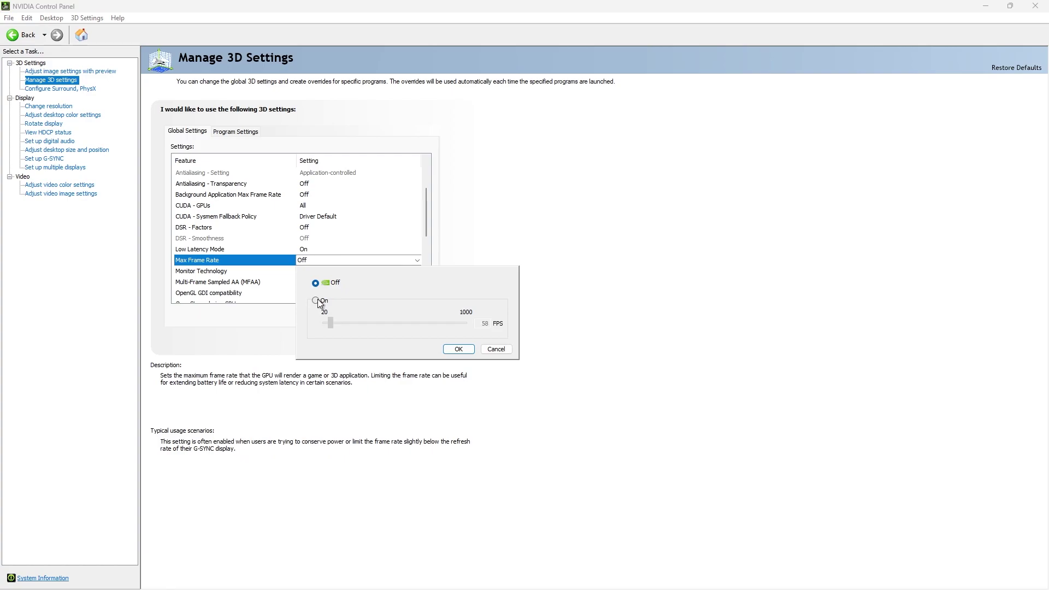
left_click(317, 300)
double_click(478, 323)
type("165")
left_click(425, 225)
Choose G-SYNC Compatible as the Monitor Technology.
scroll(425, 225, "down", 2)
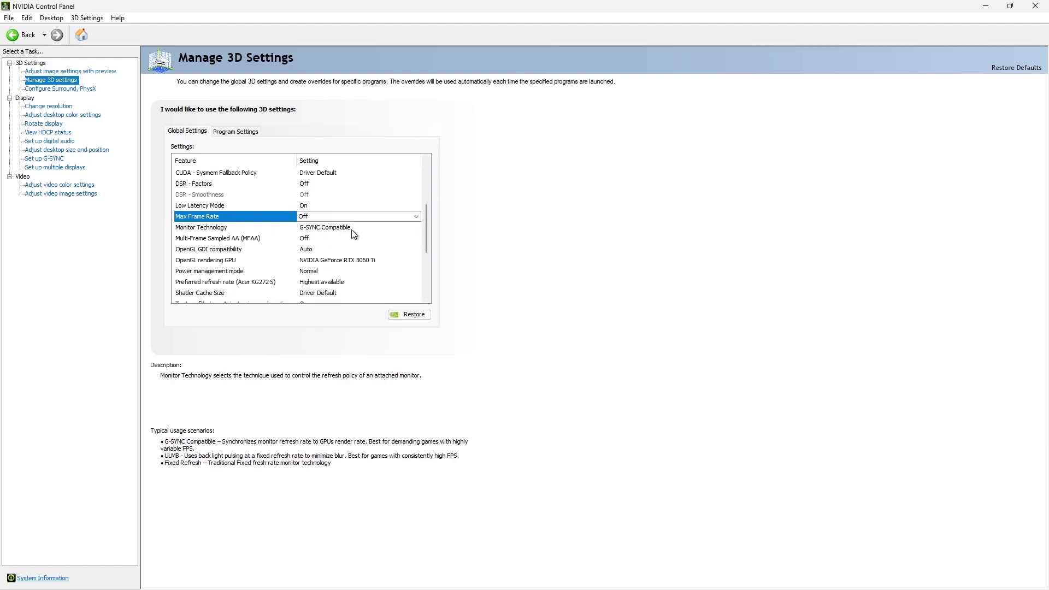
left_click(317, 226)
left_click(322, 227)
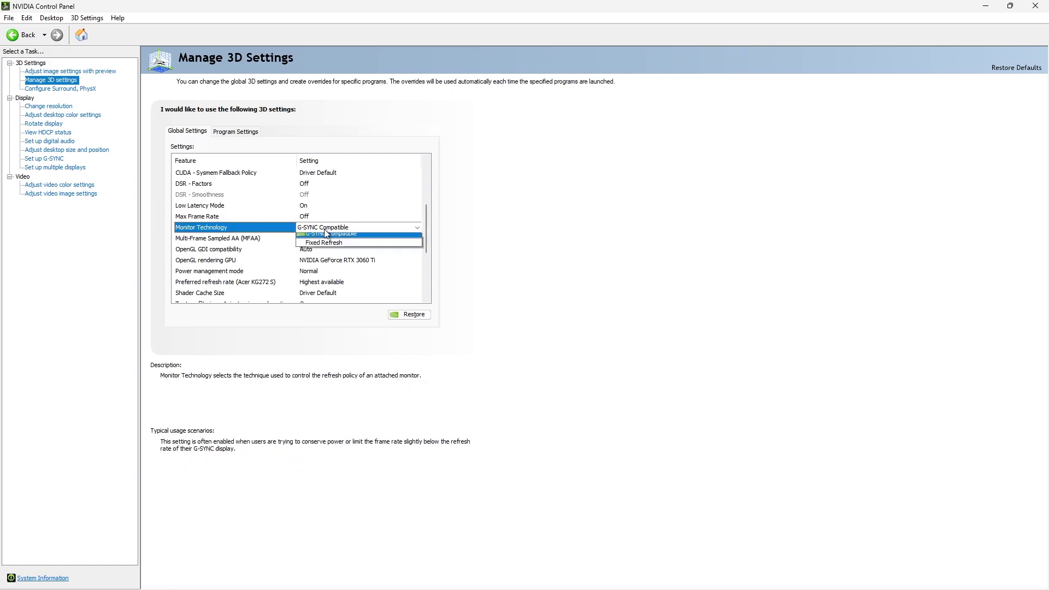
left_click(325, 228)
left_click(326, 228)
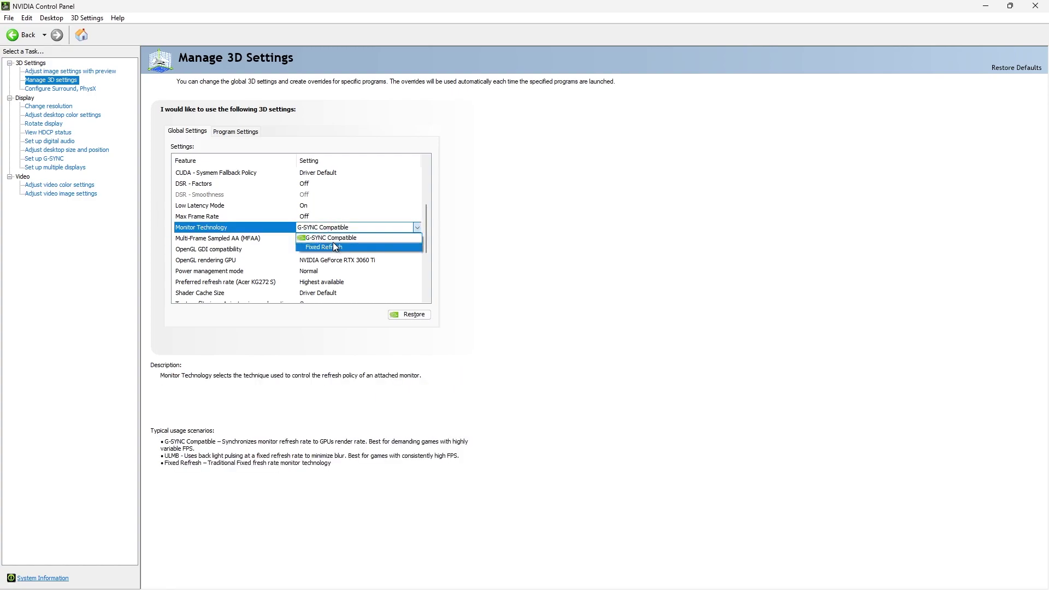
left_click(315, 237)
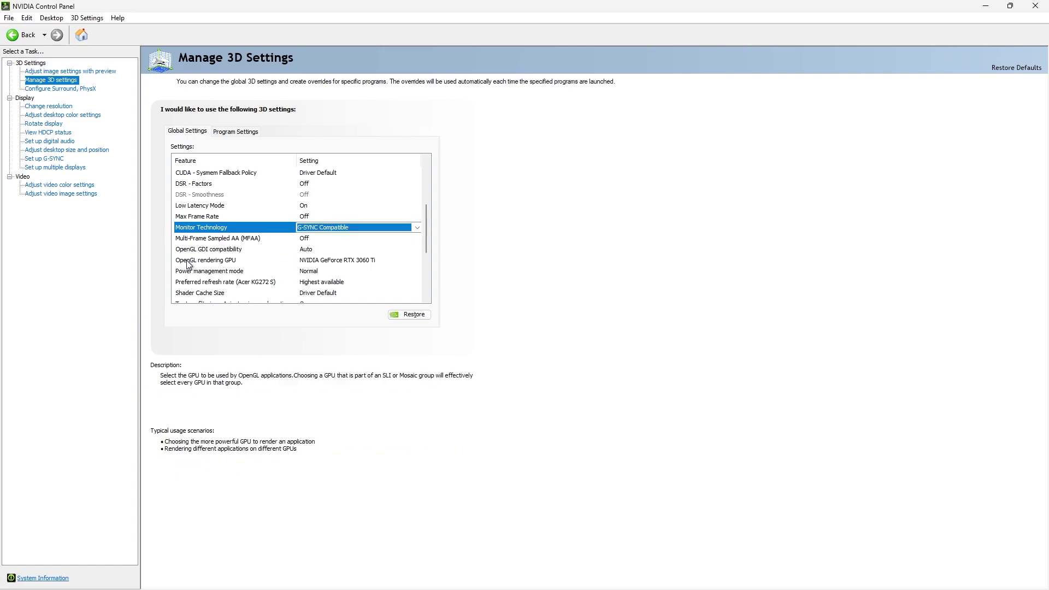
Examine the OpenGL rendering GPU options without changing the selected graphics card.
left_click(218, 261)
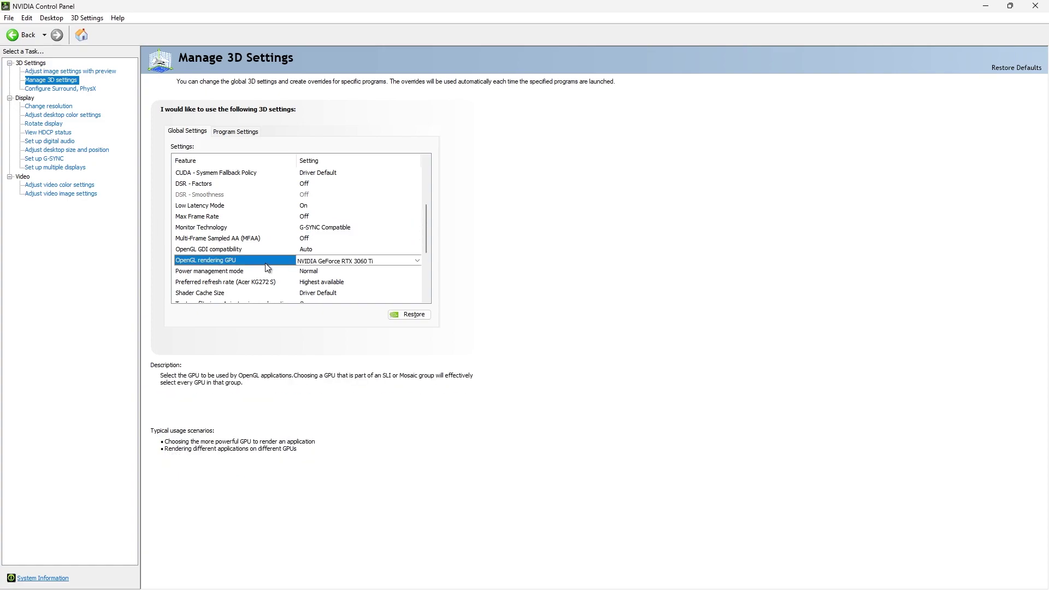
left_click(361, 262)
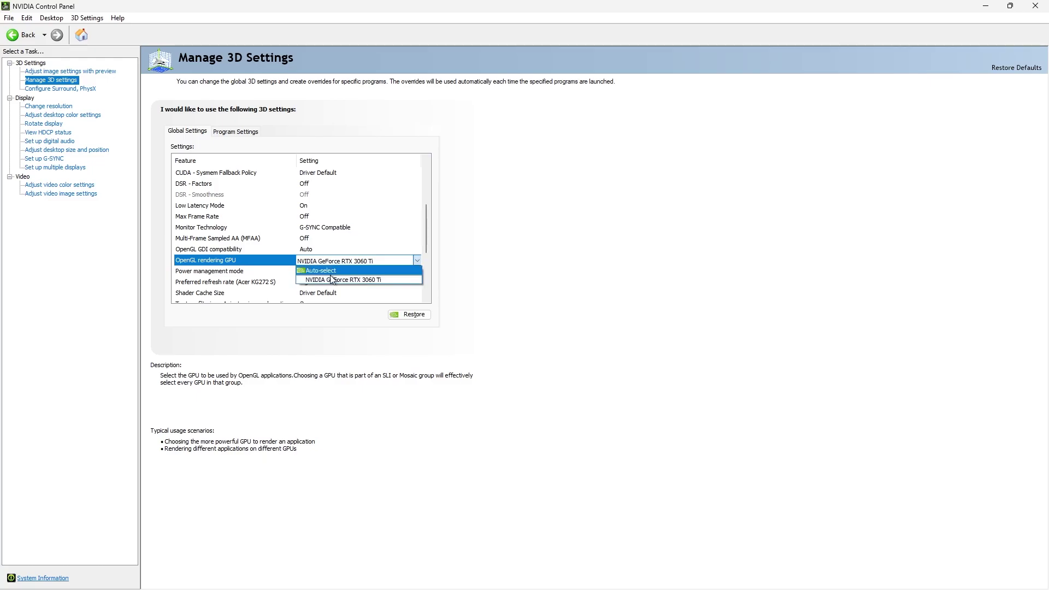
left_click(373, 258)
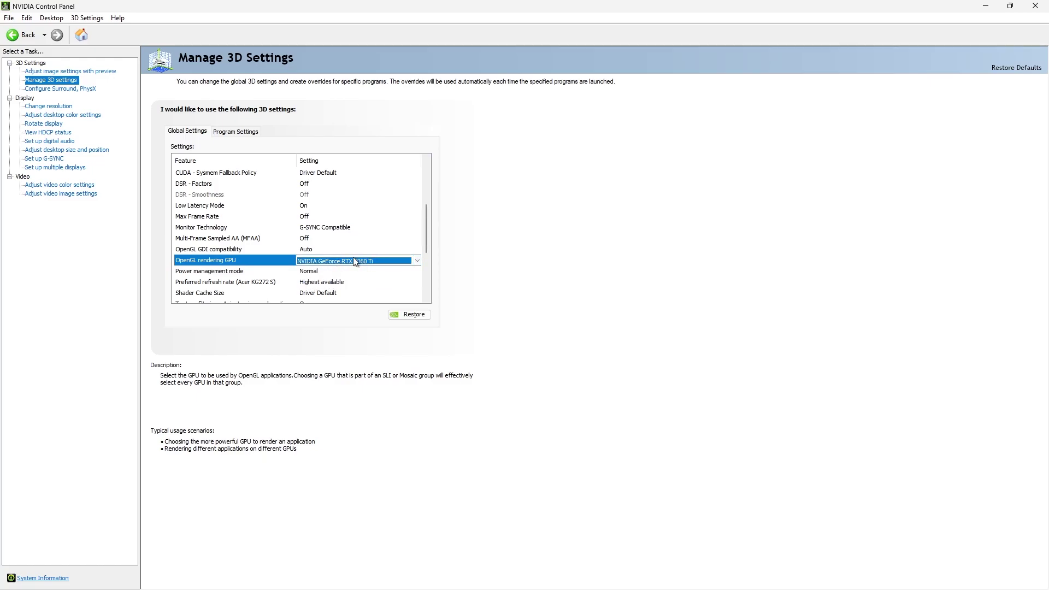
Set the Power management mode to Prefer maximum performance.
left_click(194, 273)
left_click_drag(427, 227, 425, 249)
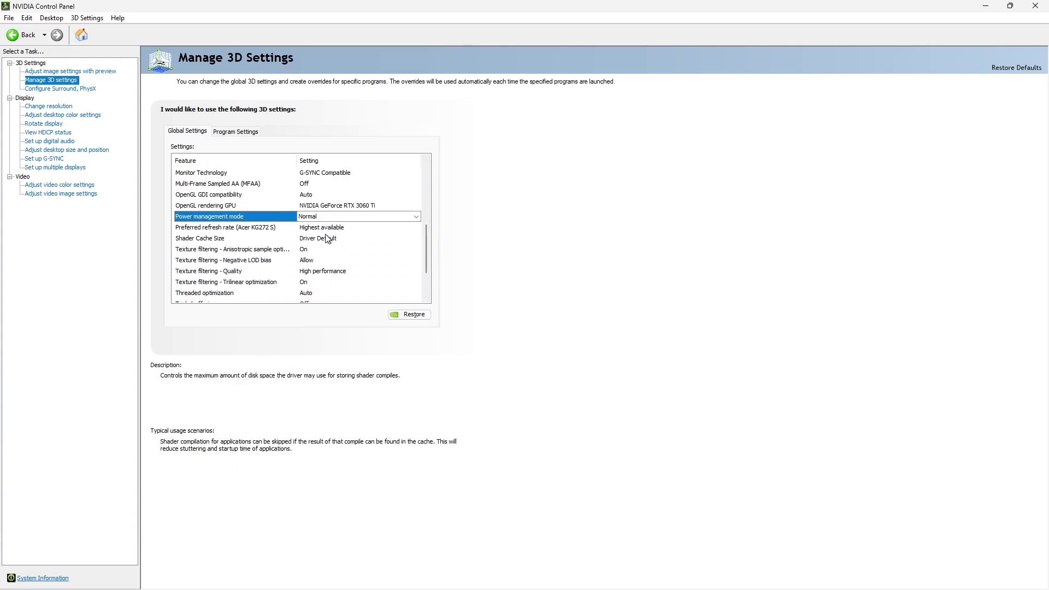
mouse_move(326, 224)
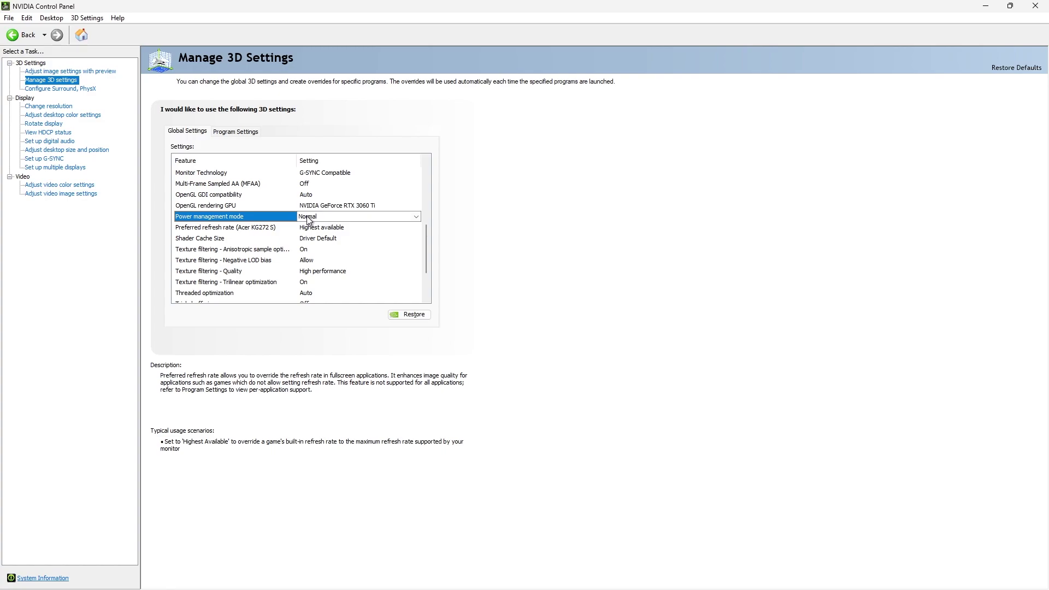
left_click(307, 218)
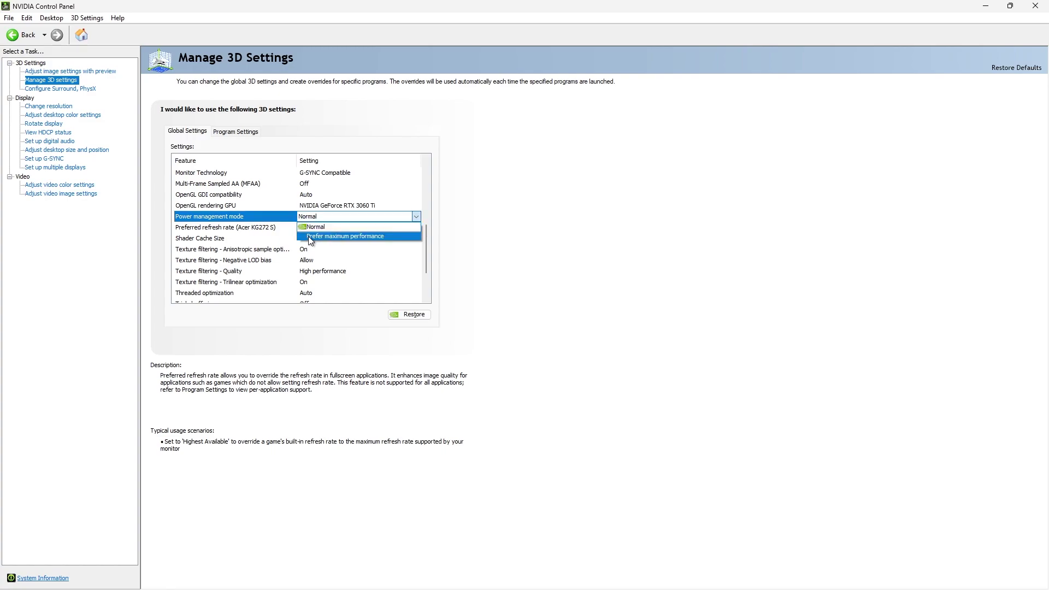
left_click(366, 214)
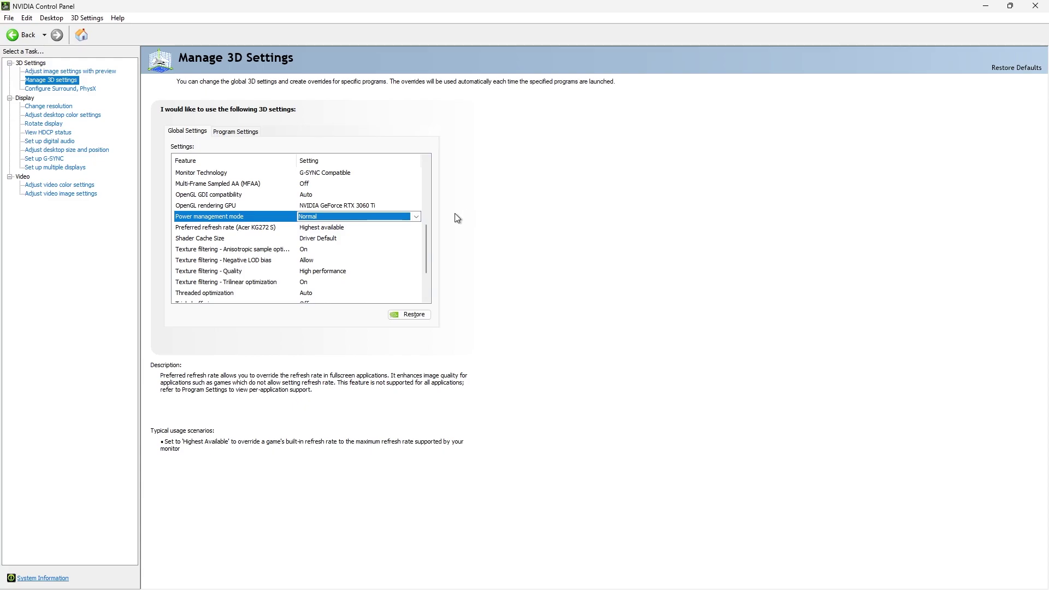
left_click(361, 217)
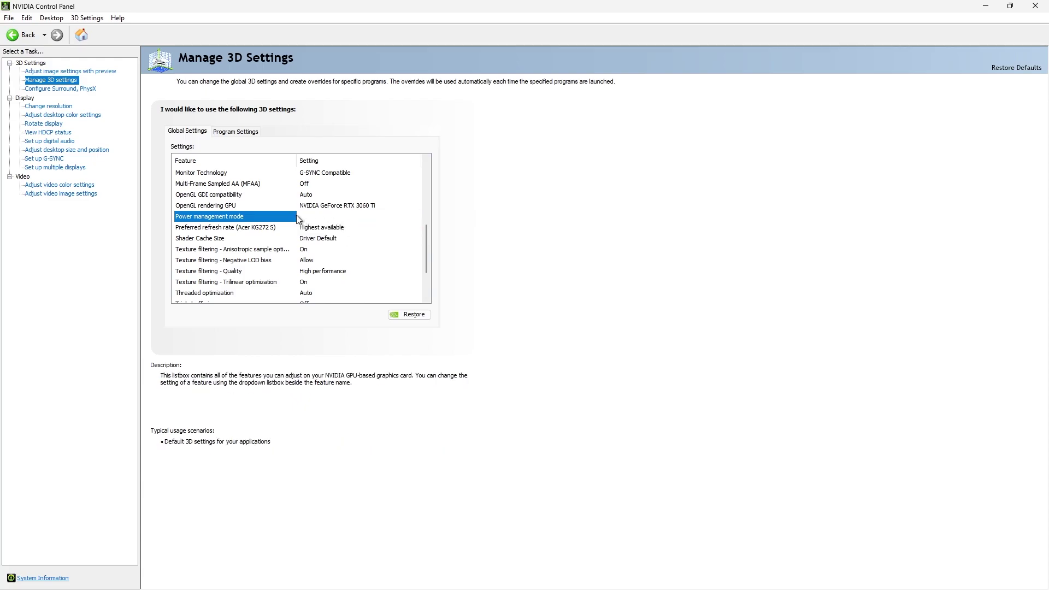
Set the Power management mode to Normal.
left_click_drag(428, 214, 428, 237)
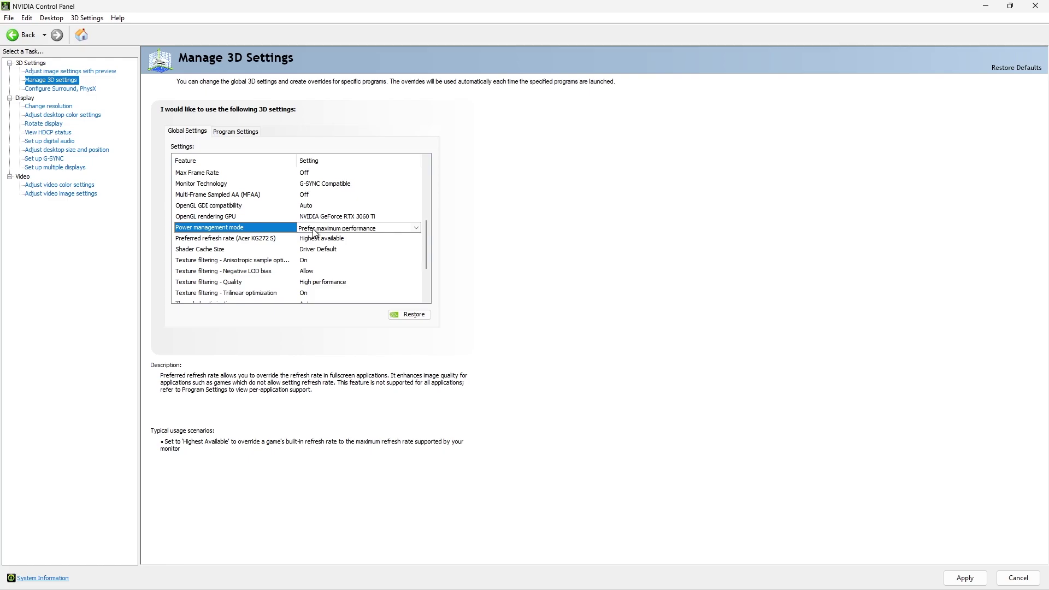
left_click(304, 230)
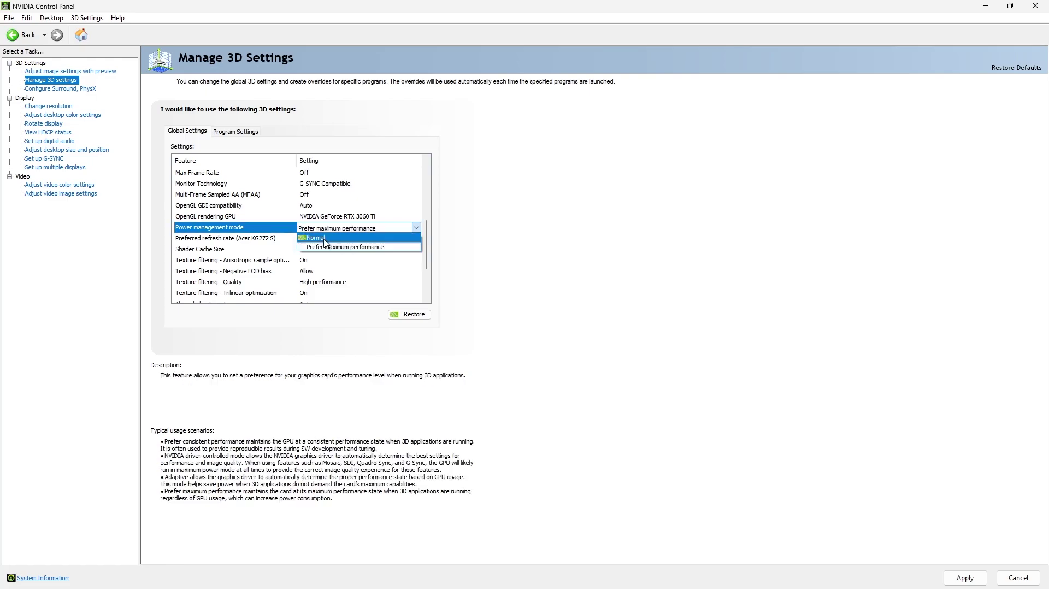
left_click(325, 238)
scroll(339, 236, "up", 5)
scroll(349, 236, "down", 3)
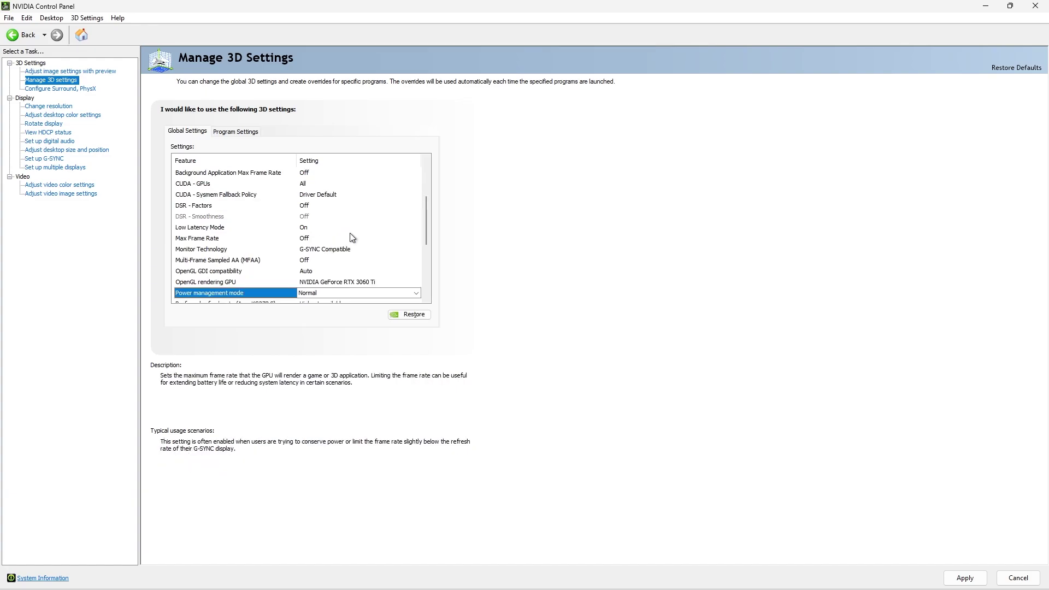
Choose Highest available as the preferred refresh rate for the Acer KG272 S monitor.
left_click_drag(424, 235, 421, 250)
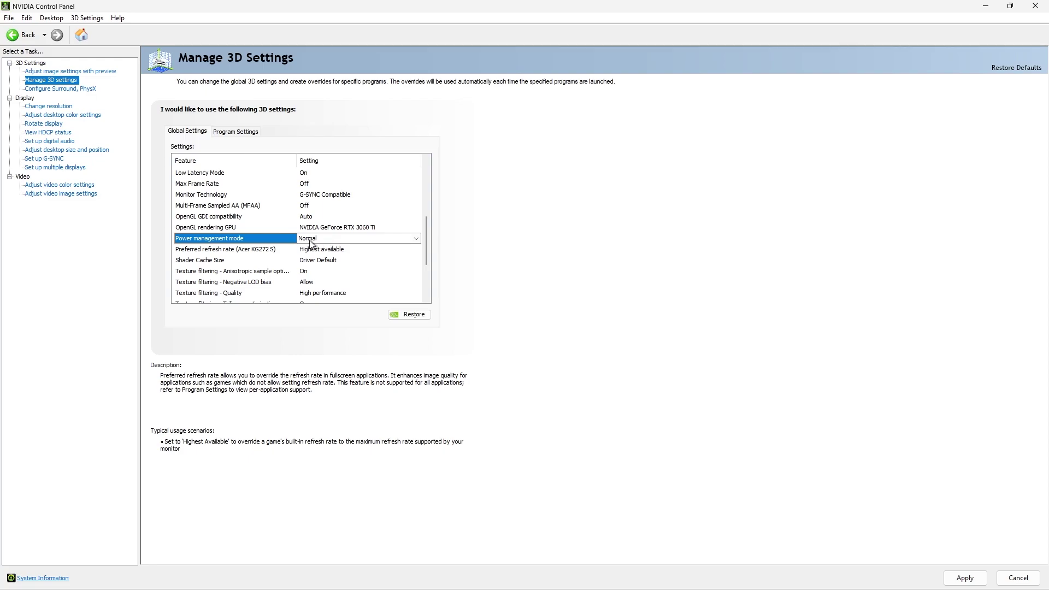
left_click(182, 252)
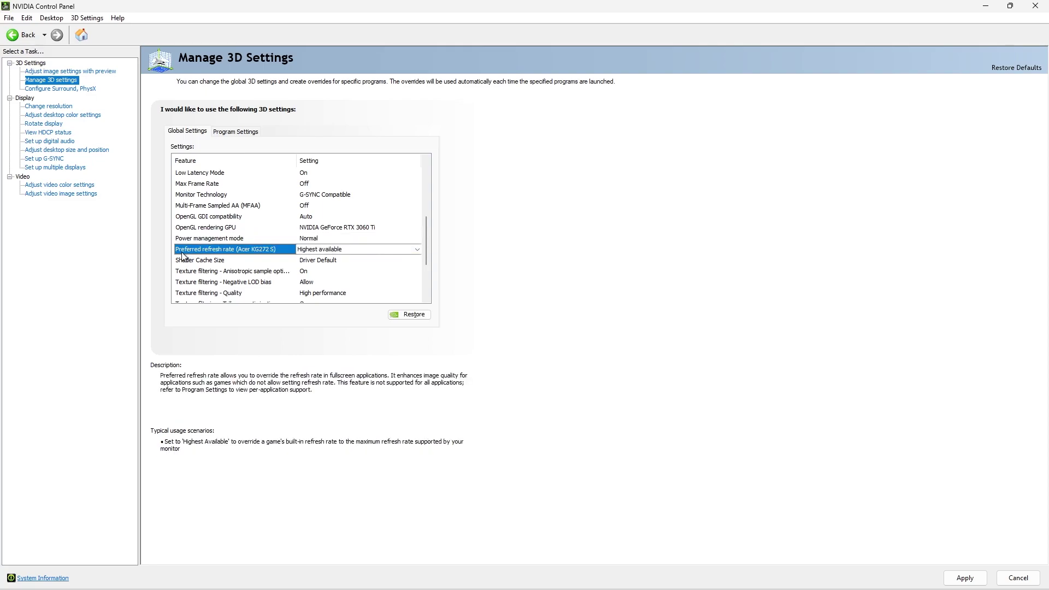
left_click(316, 250)
left_click(316, 253)
left_click(327, 250)
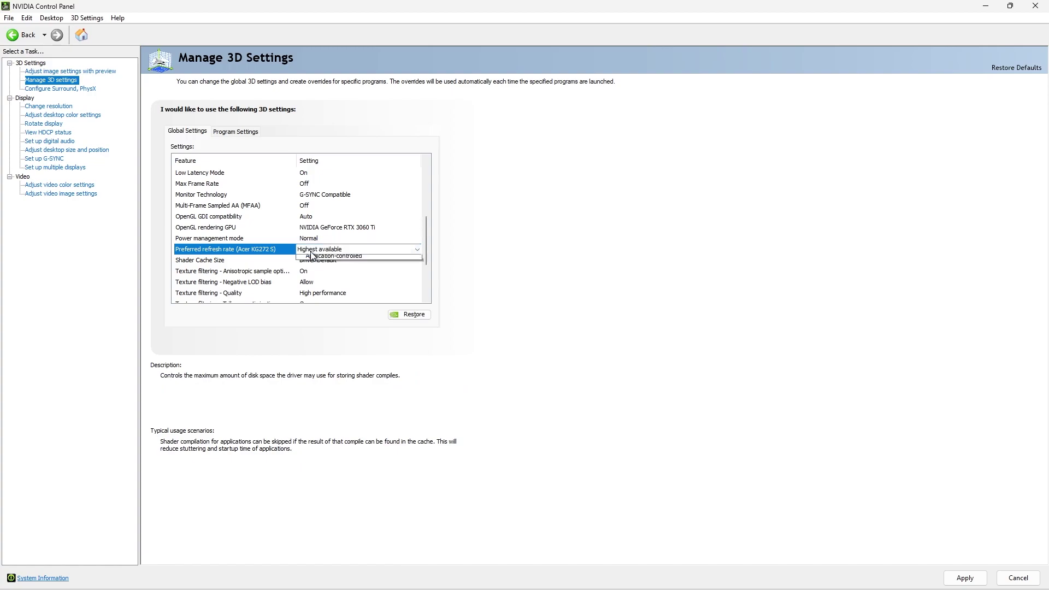
left_click(330, 260)
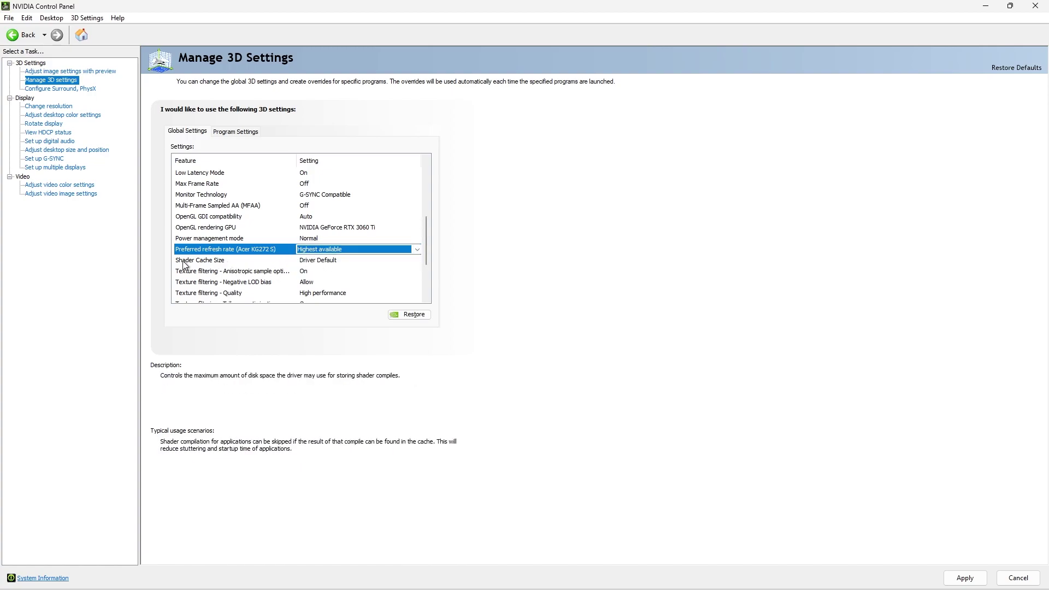
Select the Shader Cache Size setting and widen the Feature column to show the full setting names.
scroll(309, 239, "down", 1)
left_click(322, 240)
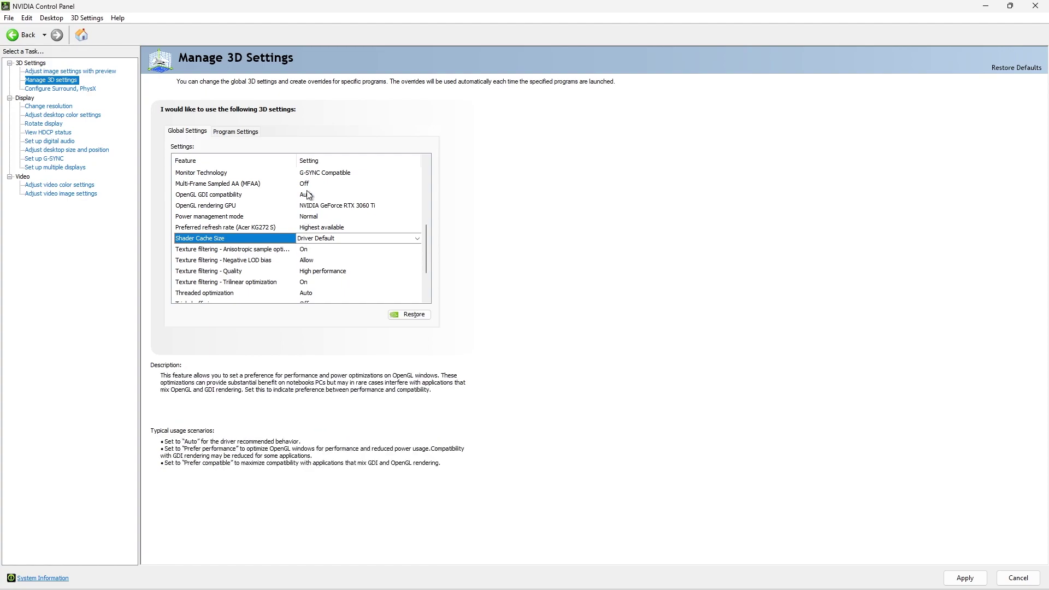
left_click_drag(295, 161, 335, 161)
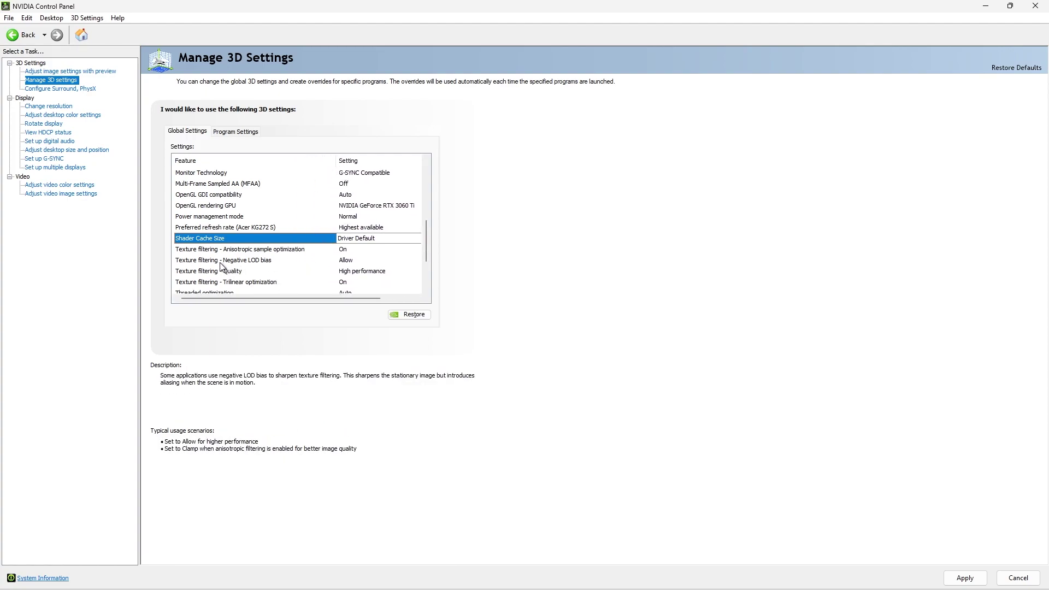
Examine the texture filtering settings for Anisotropic sample optimization and Negative LOD bias without changing them.
left_click(288, 251)
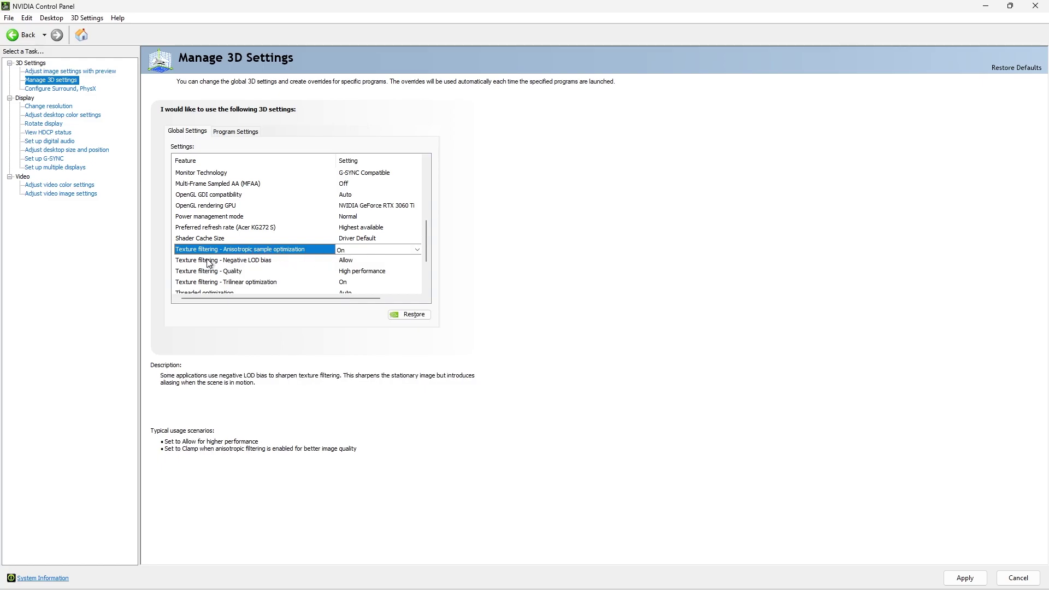
left_click(260, 261)
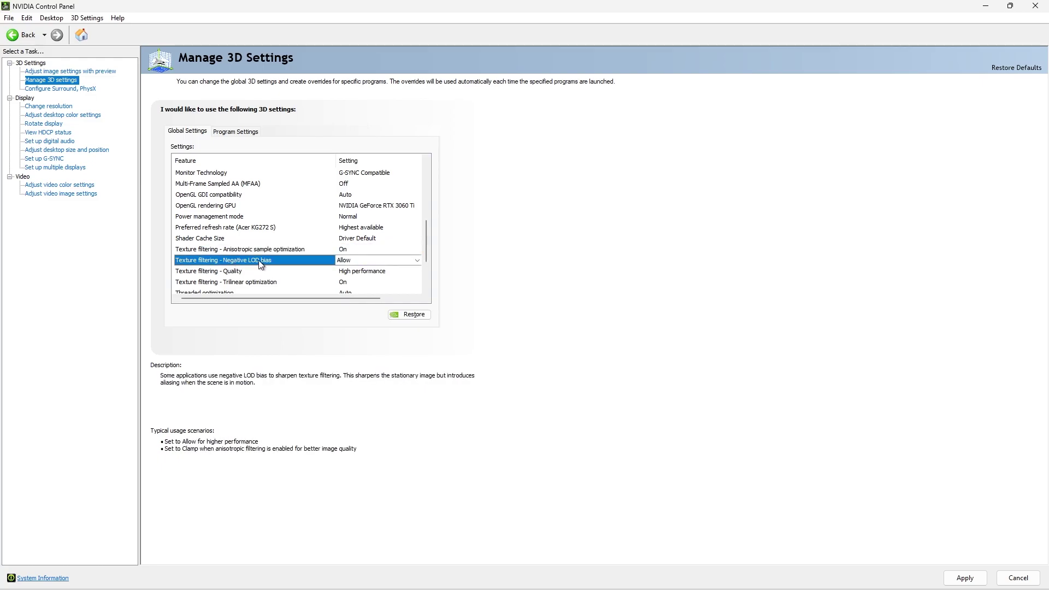
left_click(343, 260)
left_click(343, 258)
Choose High performance for Texture filtering - Quality.
scroll(190, 256, "down", 1)
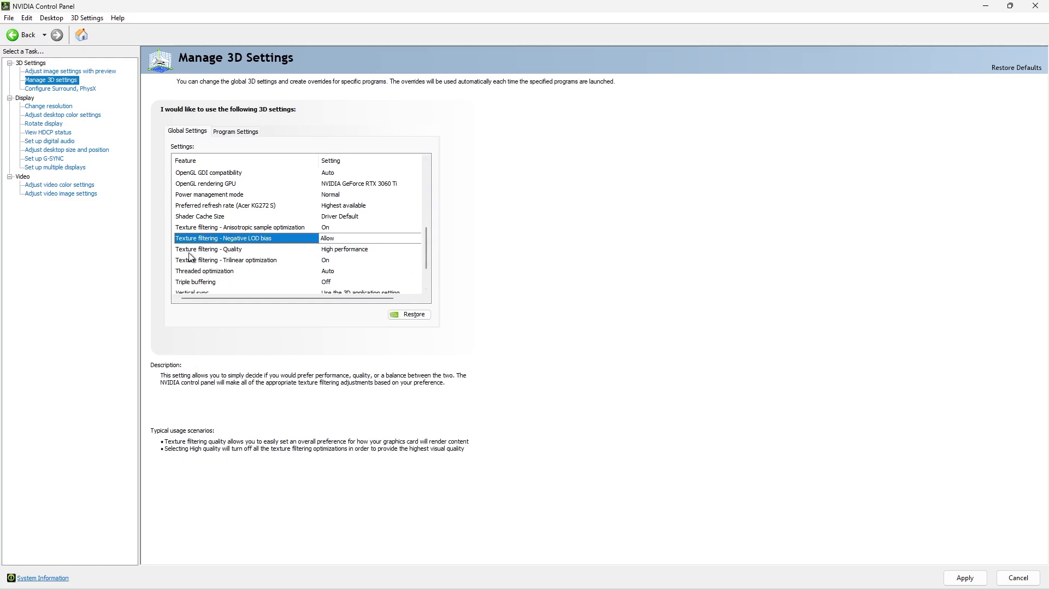
left_click(192, 252)
left_click(355, 251)
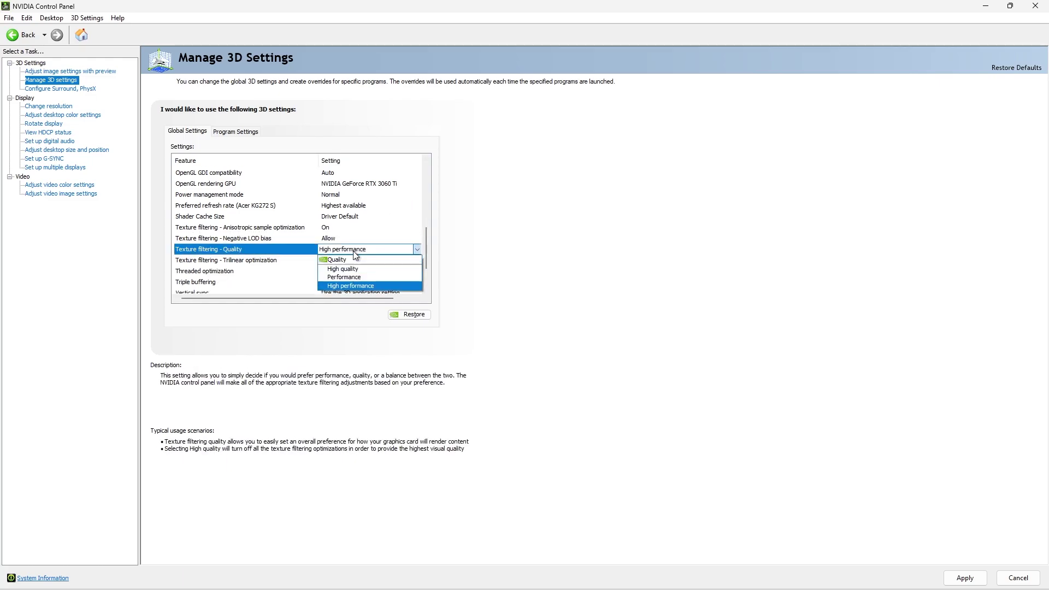
left_click(351, 284)
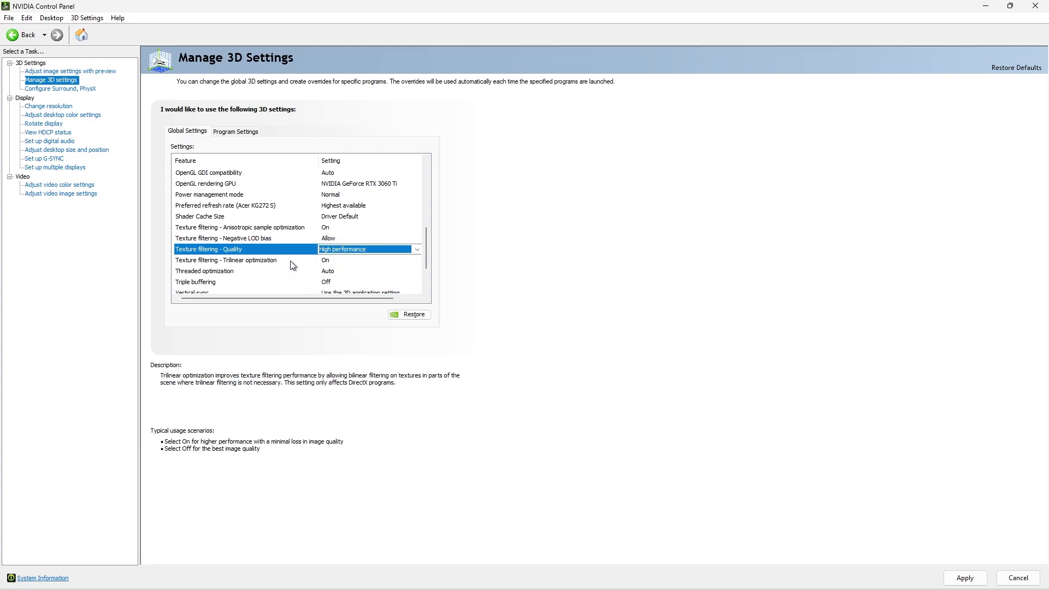
Examine the Trilinear optimization, Threaded optimization, Triple buffering and Vertical sync settings.
left_click(337, 261)
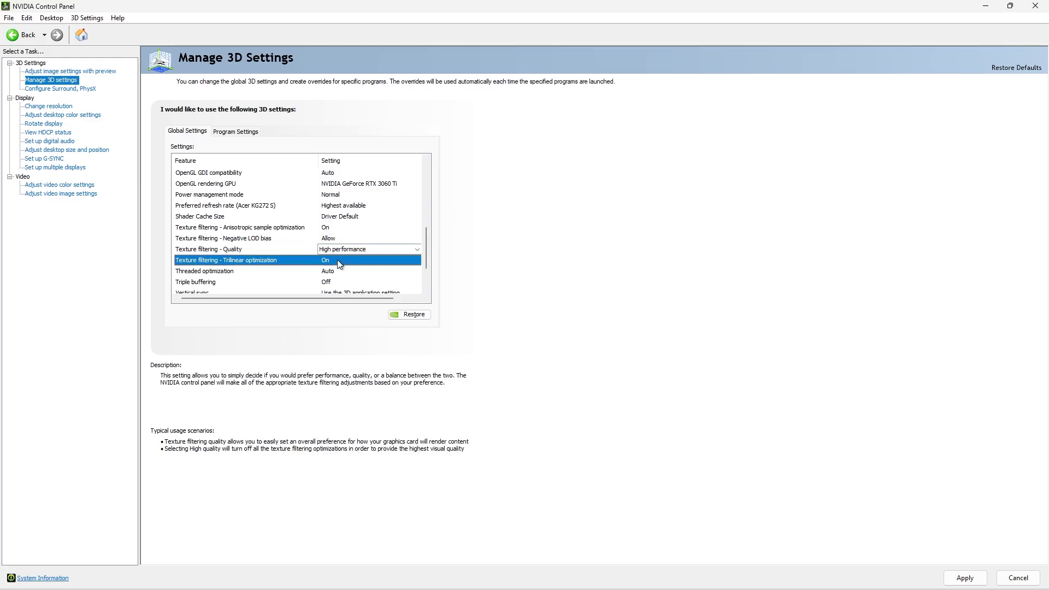
left_click(260, 271)
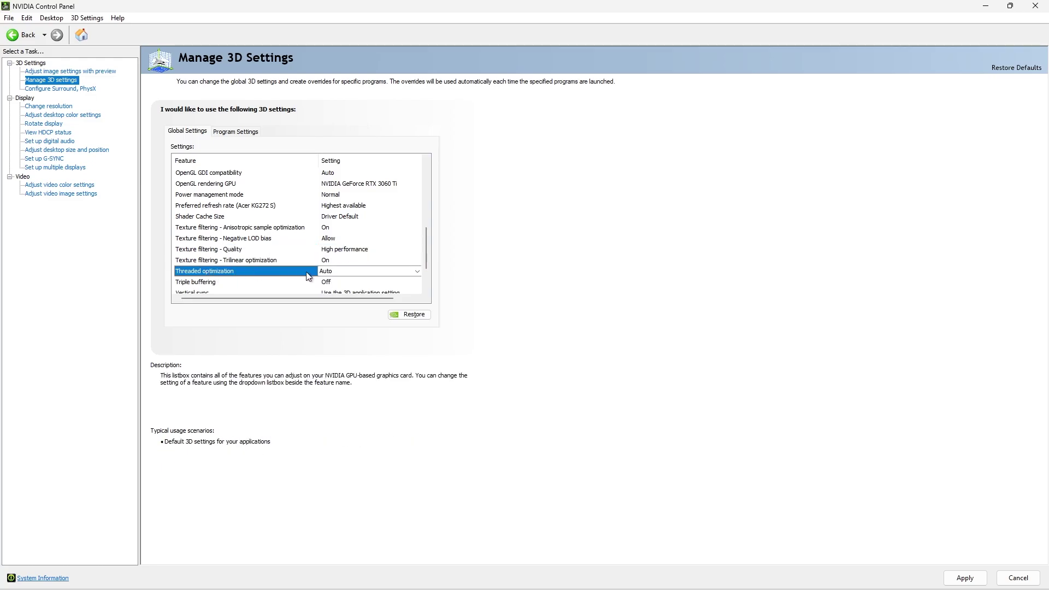
scroll(245, 246, "down", 2)
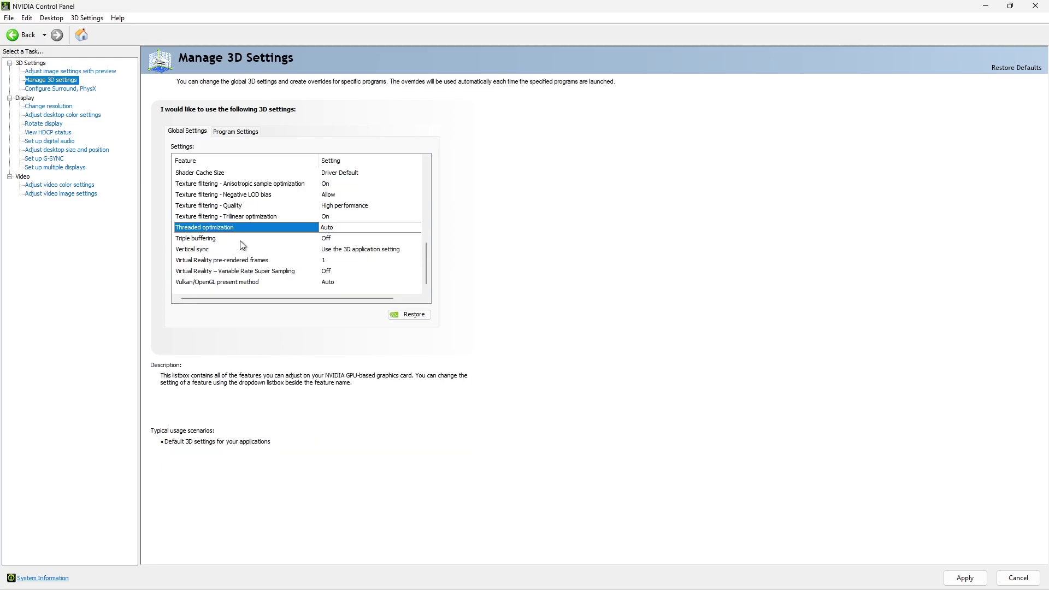
key("Down")
key("Down")
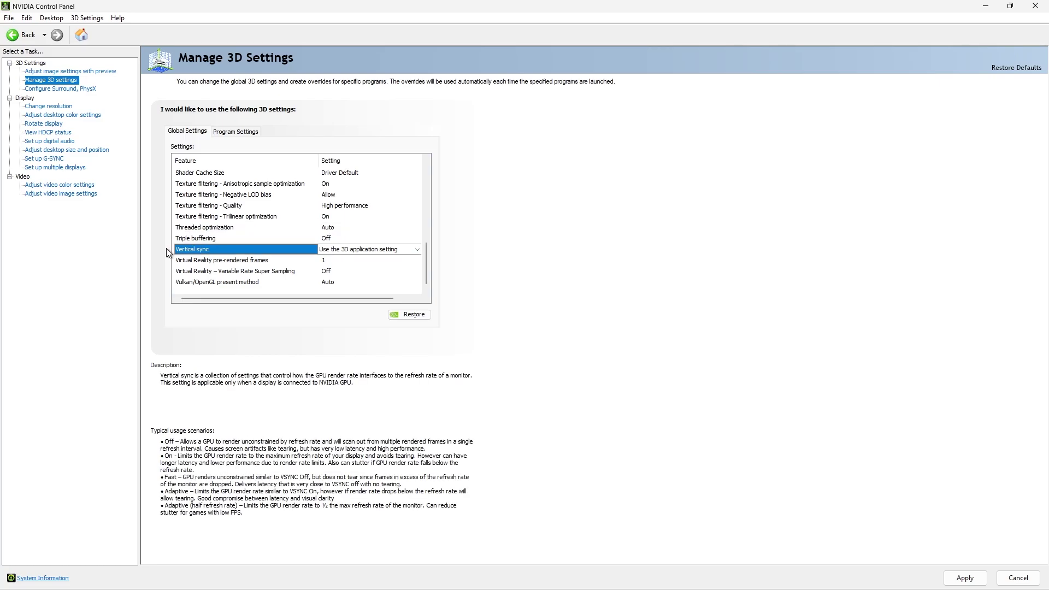
Examine the available options for Vertical sync and Virtual Reality pre-rendered frames without changing either setting.
left_click(334, 250)
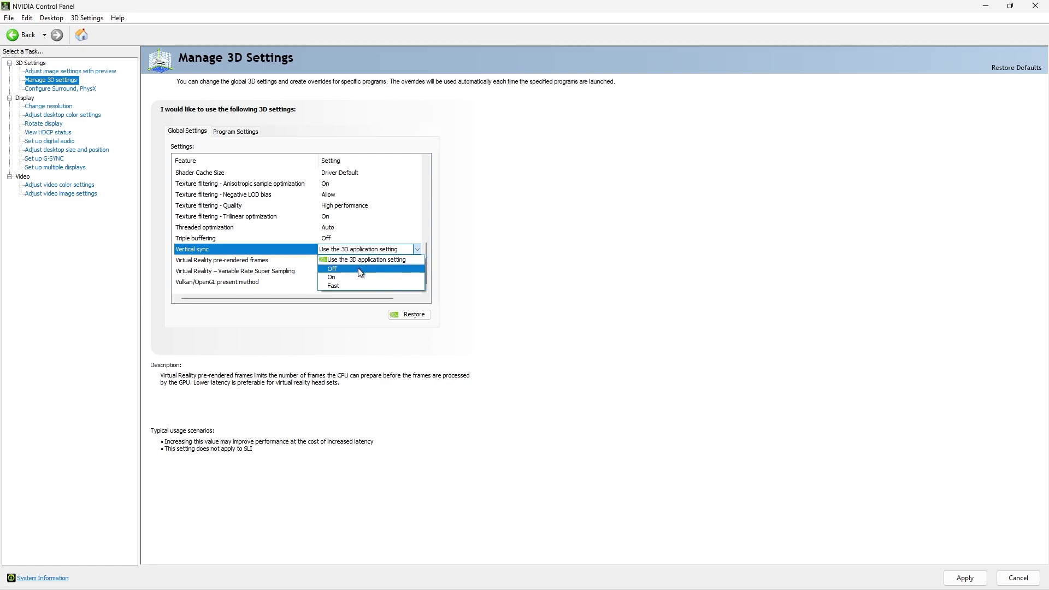
key("Escape")
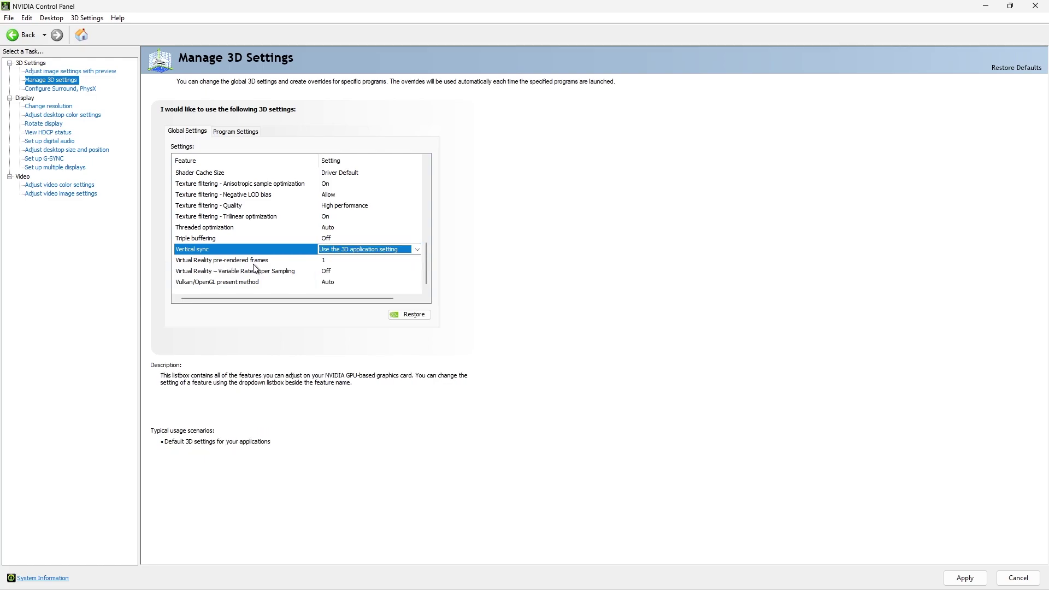
left_click(328, 261)
left_click(327, 261)
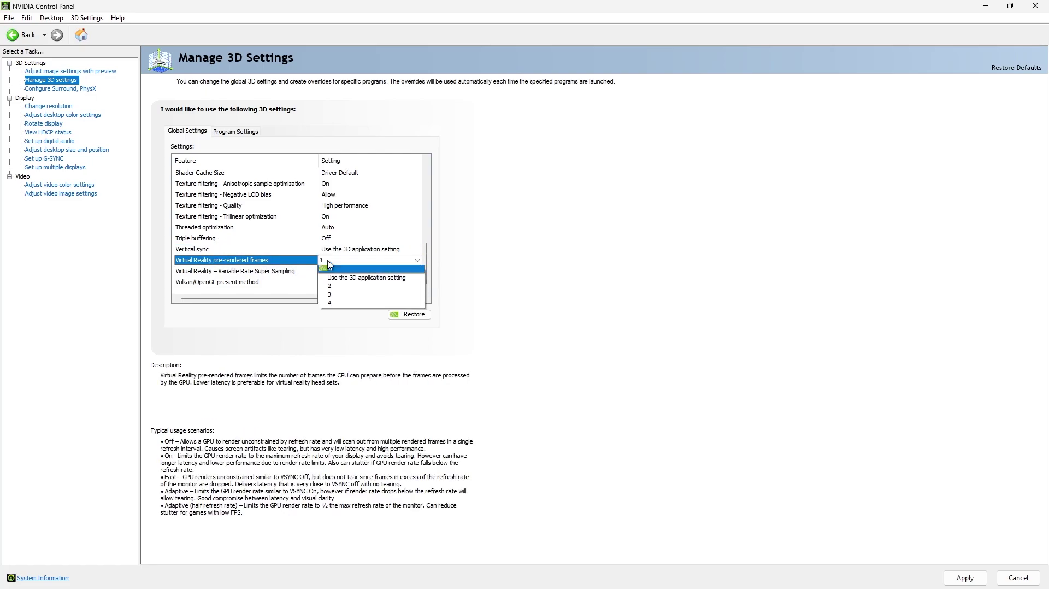
left_click(336, 267)
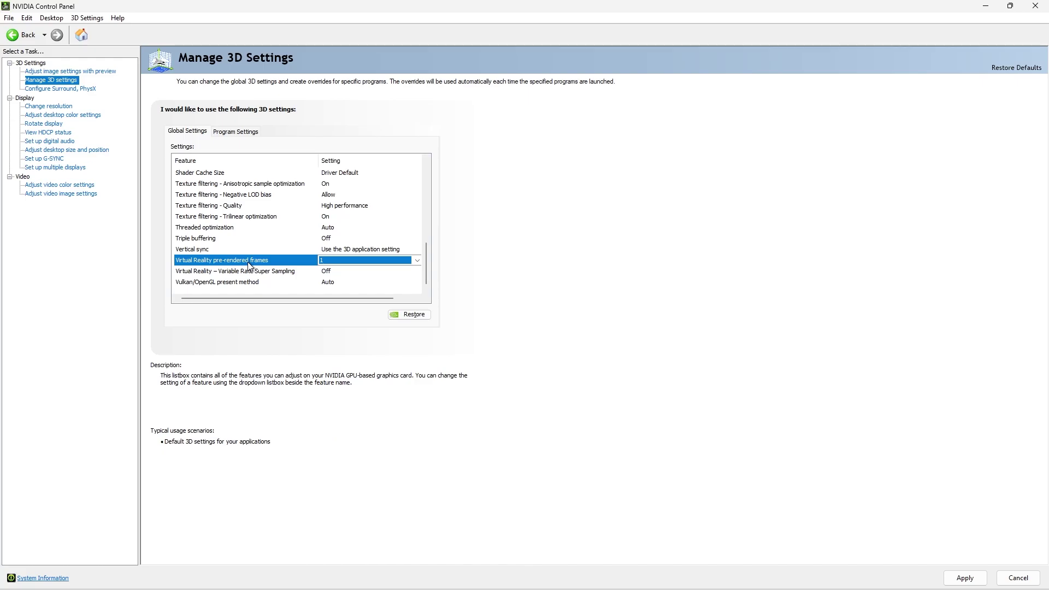
left_click(328, 262)
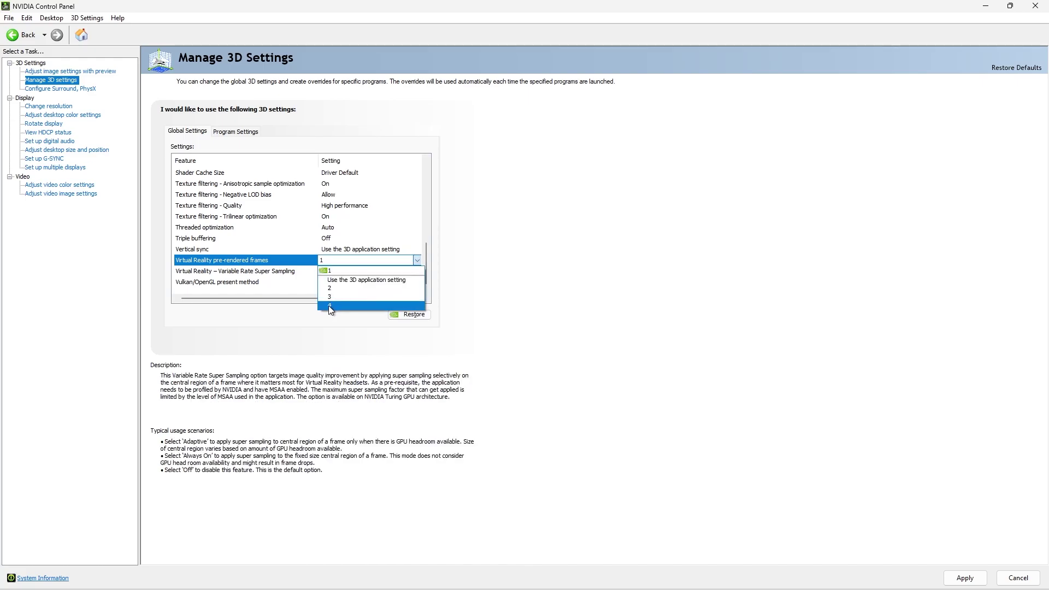
left_click(327, 261)
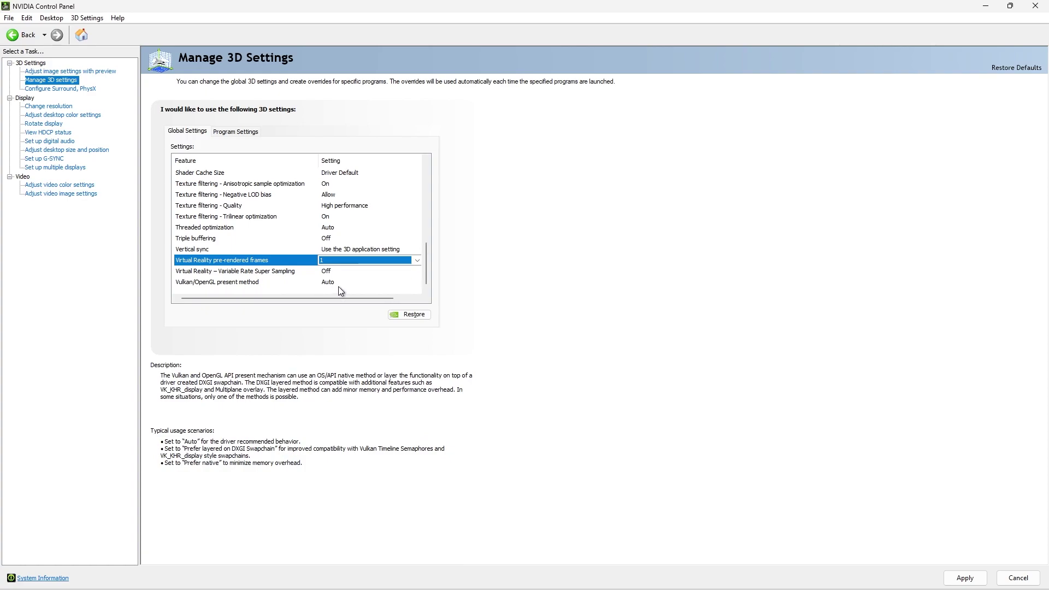
Return to the beginning of the global 3D settings list and close the control panel window.
key("Home")
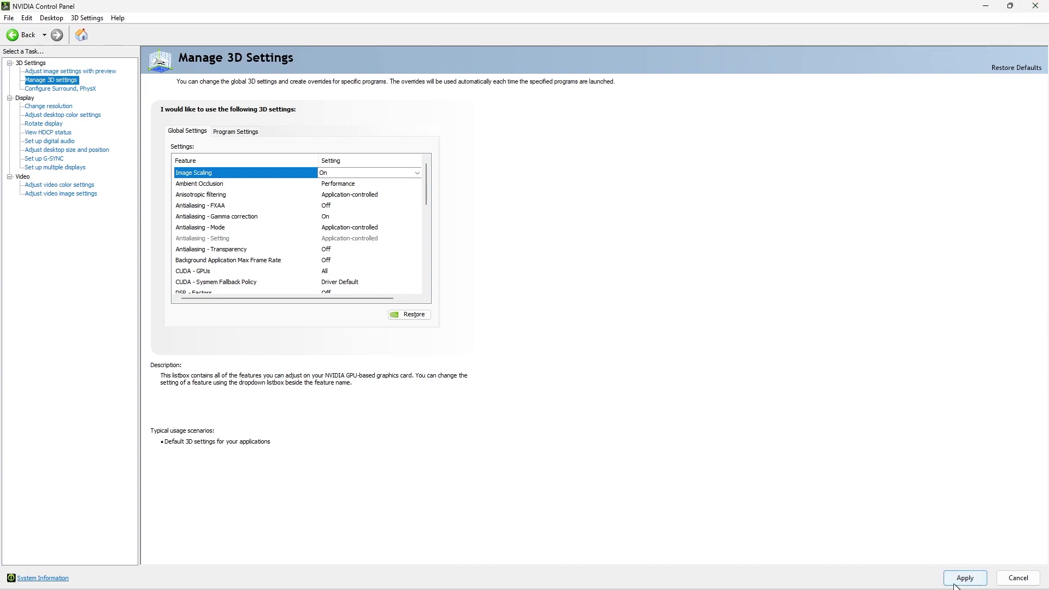
left_click(1035, 6)
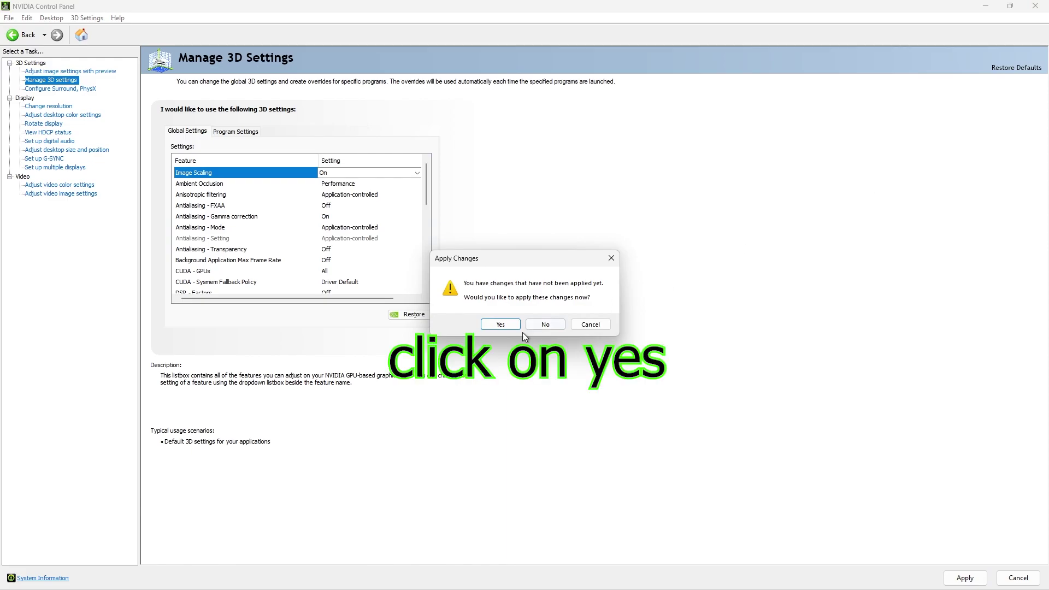